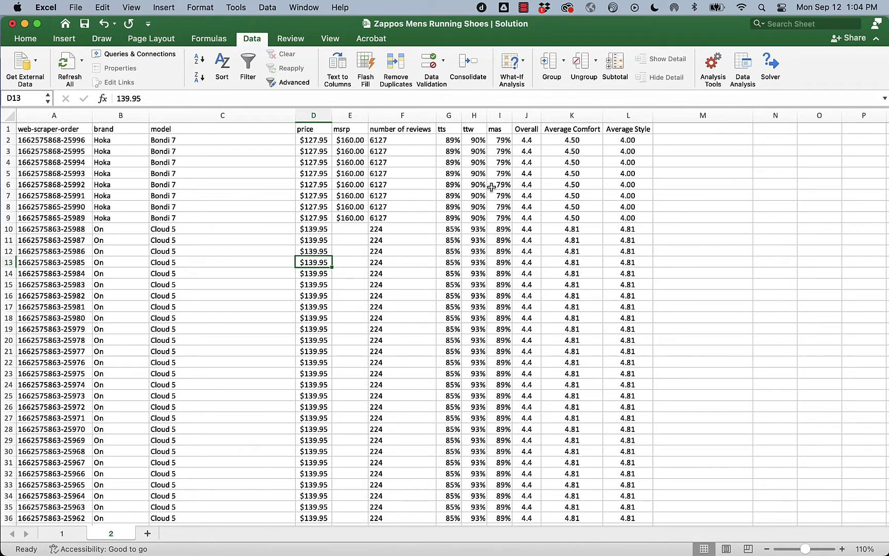
Step: Inspect the eight repeated Hoka Bondi 7 rows at the top of the table
{"action": "left_click", "coordinate": [10, 140]}
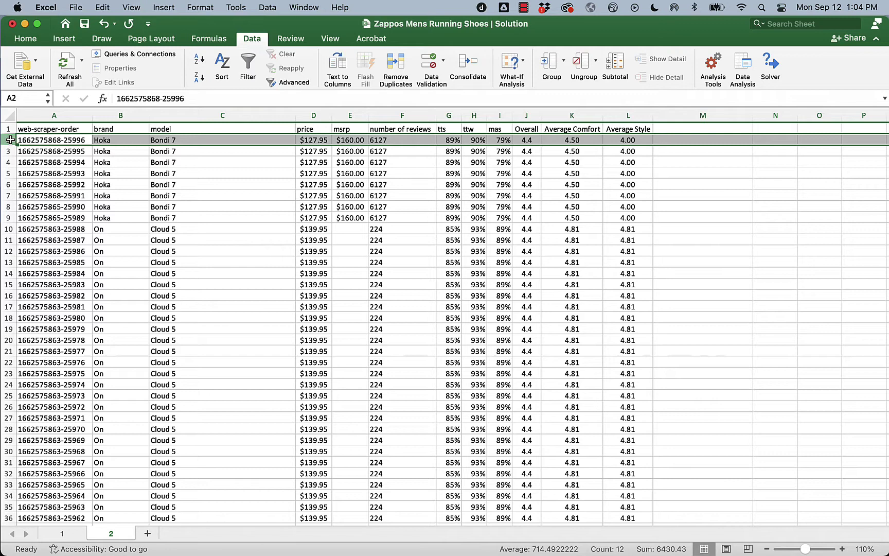
{"action": "left_click_drag", "start_coordinate": [5, 255], "coordinate": [5, 255]}
{"action": "left_click", "coordinate": [8, 251]}
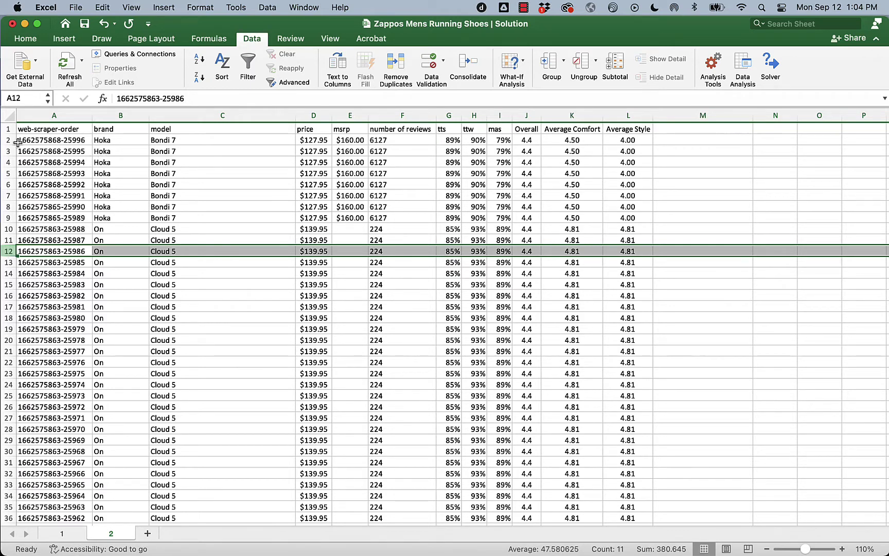
{"action": "left_click_drag", "start_coordinate": [18, 142], "coordinate": [611, 214]}
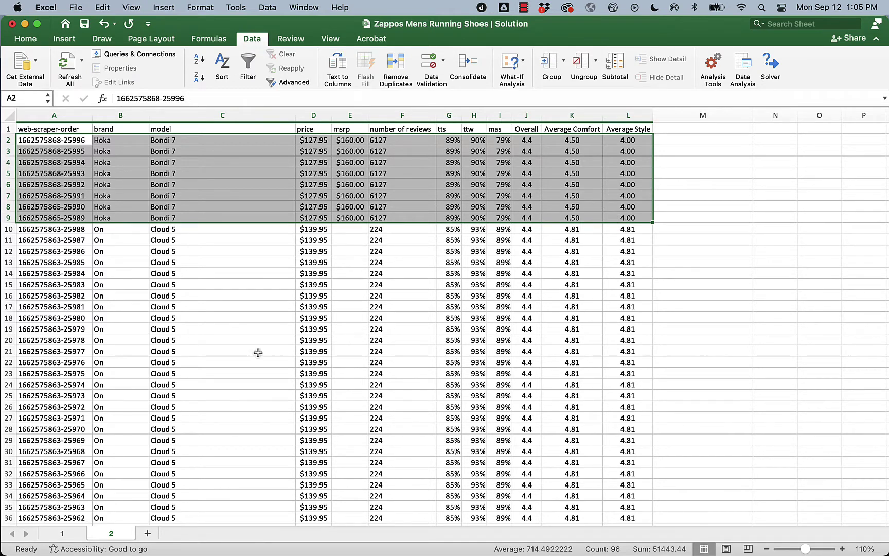
{"action": "left_click", "coordinate": [225, 297]}
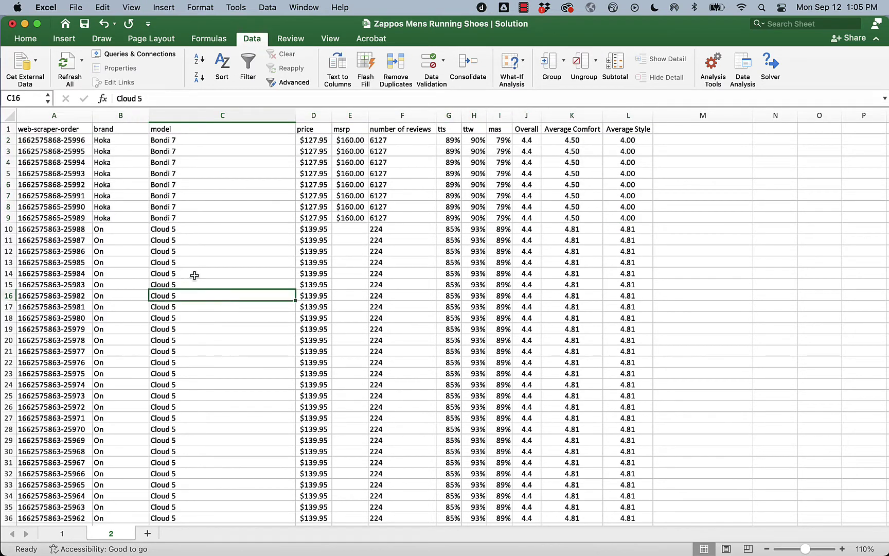
Step: Step through the Hoka order numbers from A2 to A9 to compare them
{"action": "left_click", "coordinate": [44, 143]}
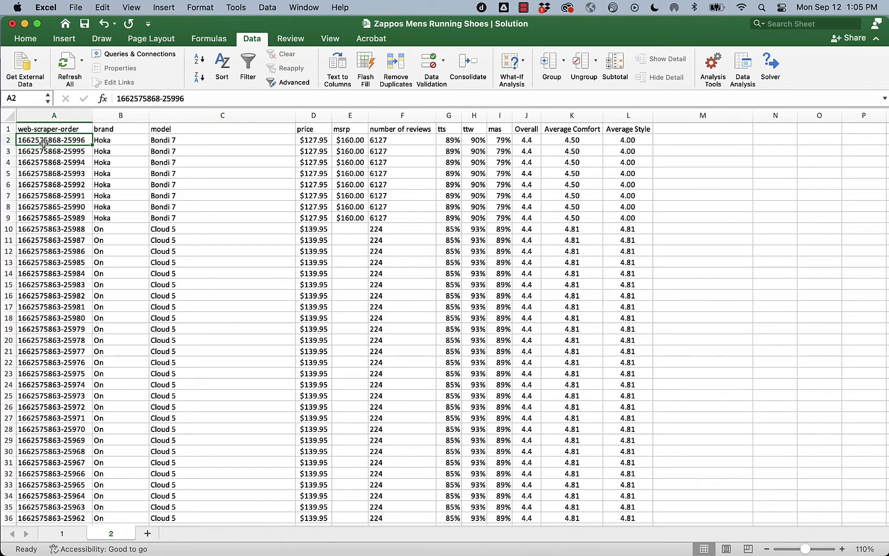
{"action": "left_click_drag", "start_coordinate": [45, 140], "coordinate": [38, 218]}
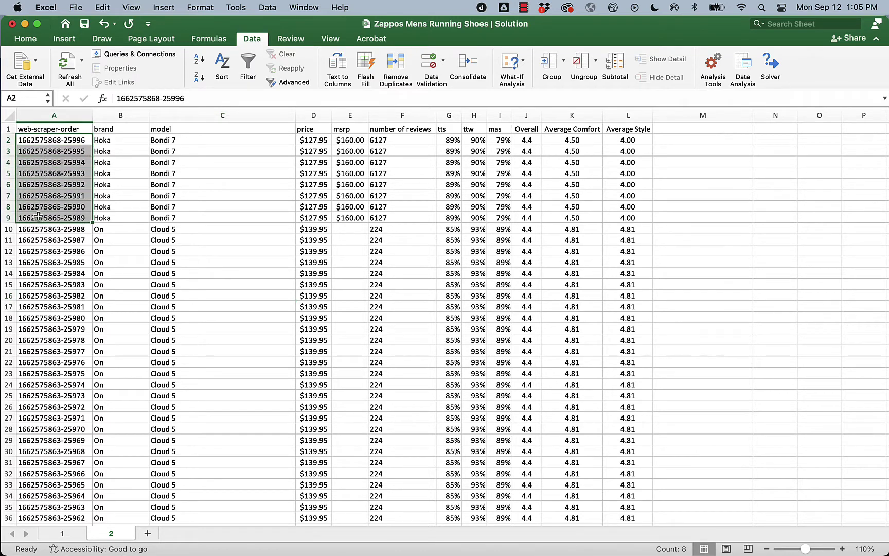
{"action": "left_click", "coordinate": [75, 142]}
{"action": "left_click", "coordinate": [75, 151]}
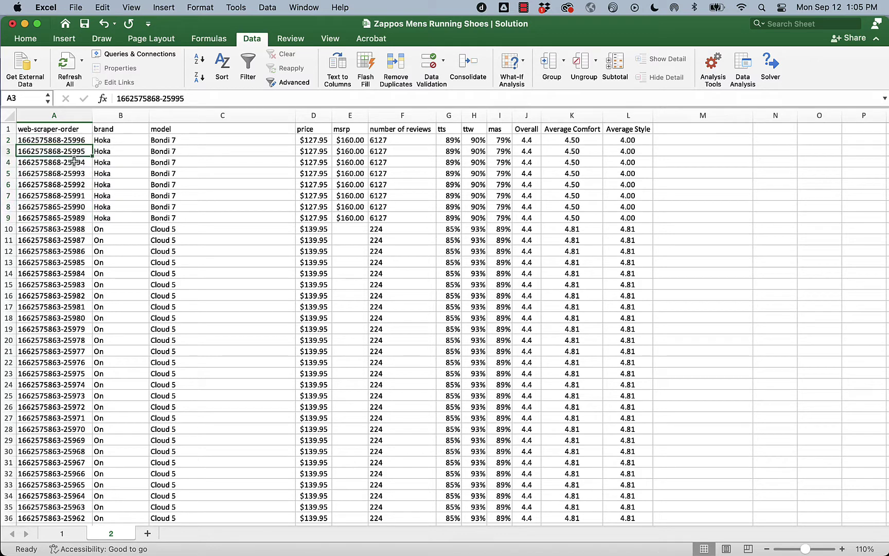
{"action": "left_click", "coordinate": [73, 162]}
{"action": "left_click", "coordinate": [73, 174]}
{"action": "left_click", "coordinate": [72, 187]}
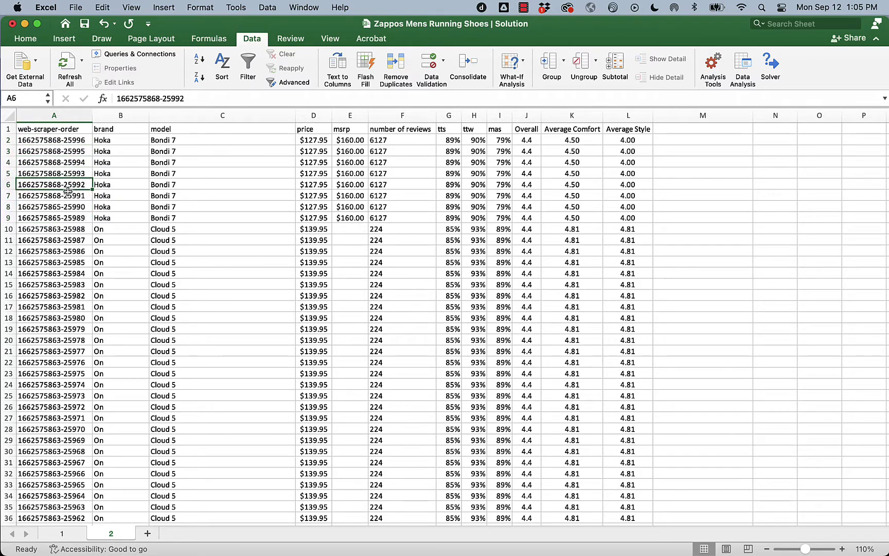
{"action": "left_click", "coordinate": [70, 196]}
{"action": "left_click", "coordinate": [70, 207]}
{"action": "left_click", "coordinate": [69, 217]}
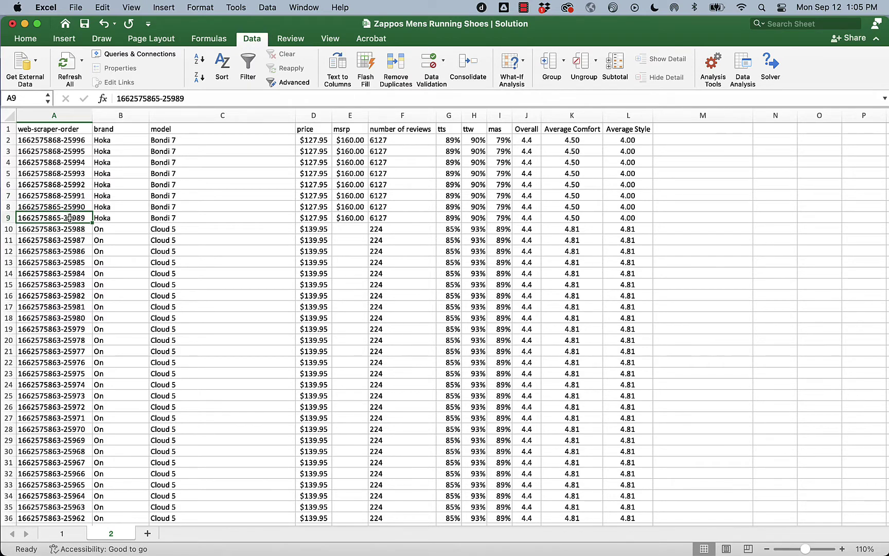
Step: Select order numbers A2:A12, brand and model cells B2:C27, and the web-scraper-order column
{"action": "left_click_drag", "start_coordinate": [59, 140], "coordinate": [56, 251]}
{"action": "left_click_drag", "start_coordinate": [151, 142], "coordinate": [148, 416]}
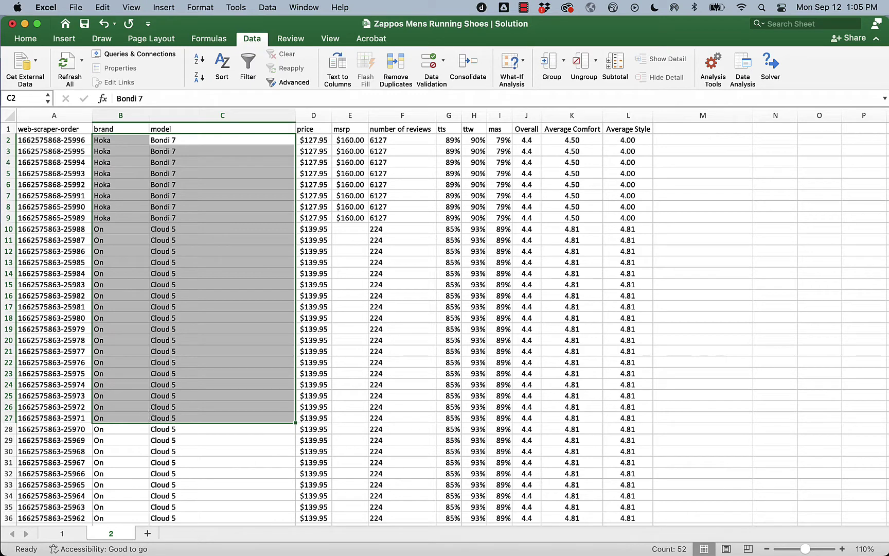
{"action": "left_click", "coordinate": [34, 200]}
{"action": "left_click", "coordinate": [64, 113]}
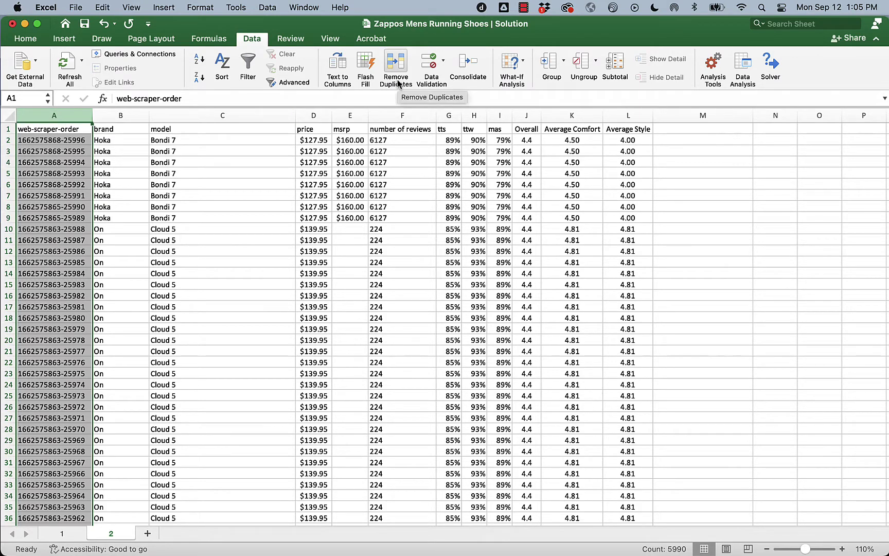
{"action": "left_click", "coordinate": [331, 429]}
{"action": "left_click", "coordinate": [40, 115]}
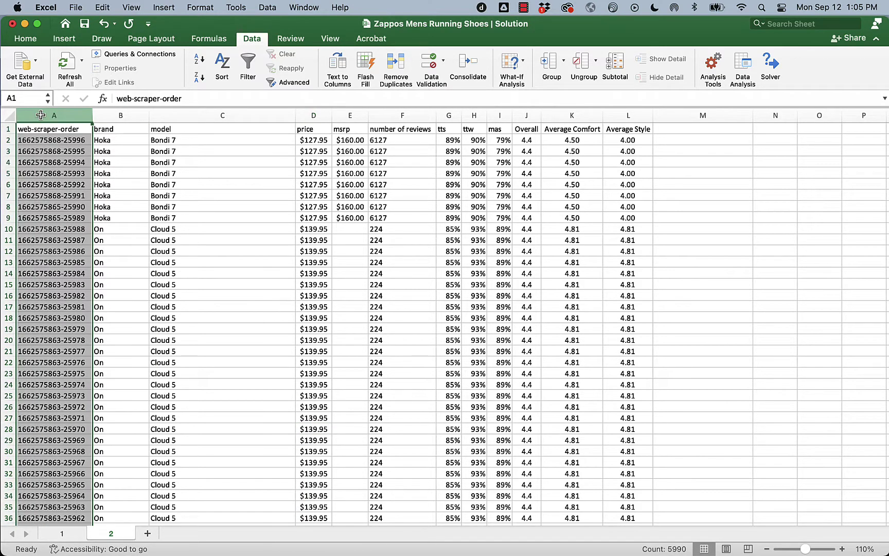
{"action": "left_click", "coordinate": [216, 171]}
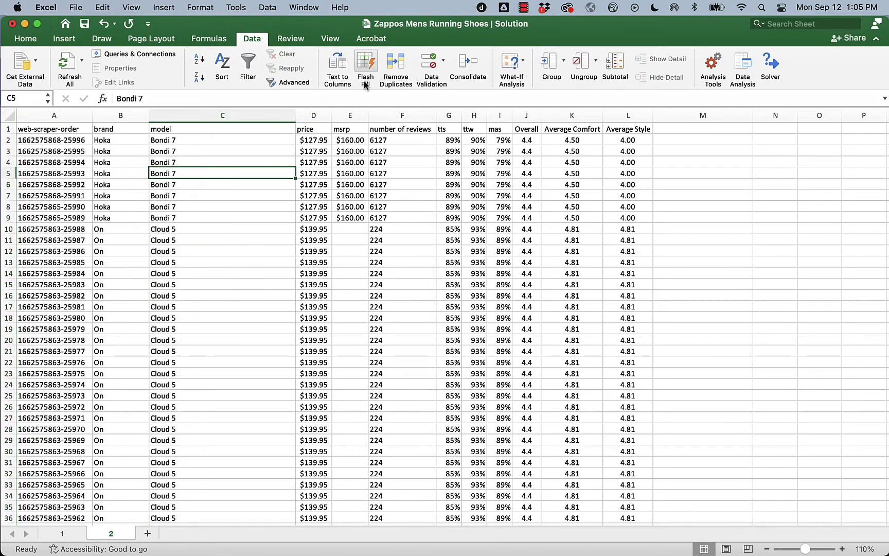
Step: Run Remove Duplicates across all columns of the sheet, which reports no duplicates
{"action": "left_click", "coordinate": [11, 119]}
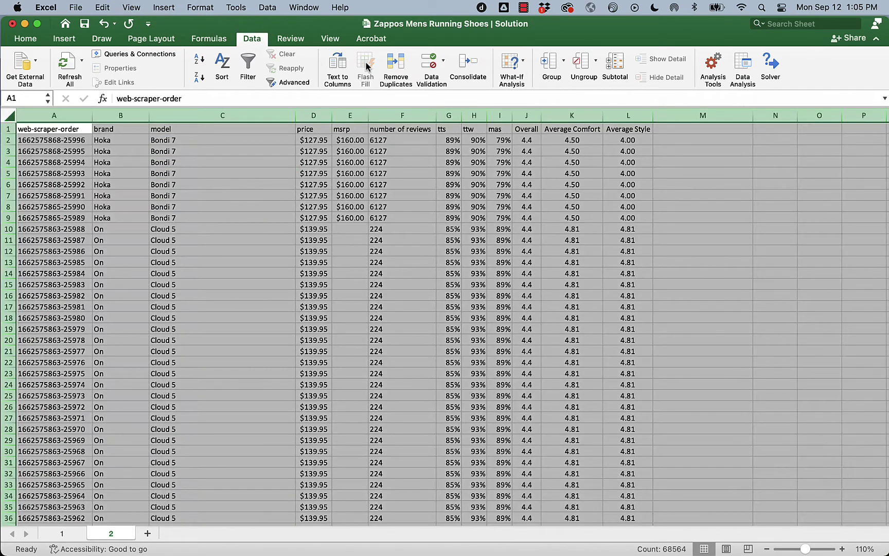
{"action": "left_click", "coordinate": [398, 66]}
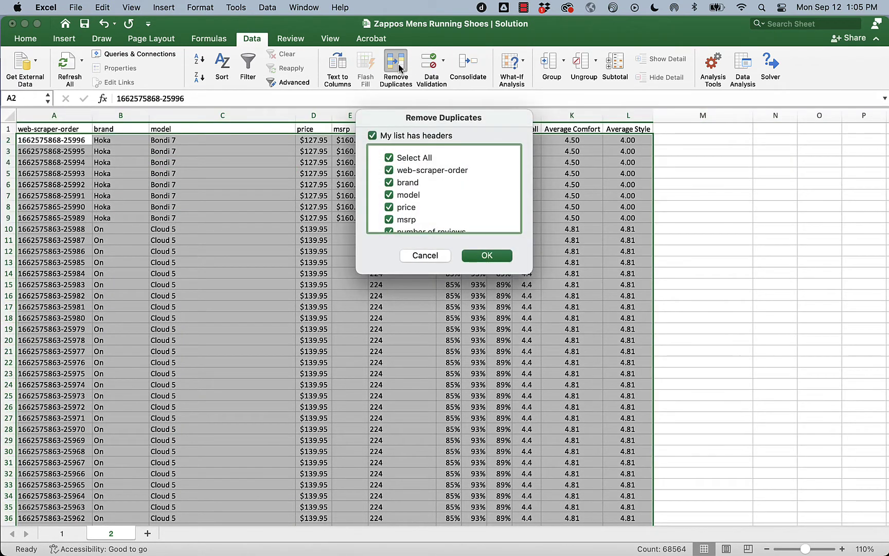
{"action": "scroll", "coordinate": [406, 191], "scroll_direction": "down", "scroll_amount": 5}
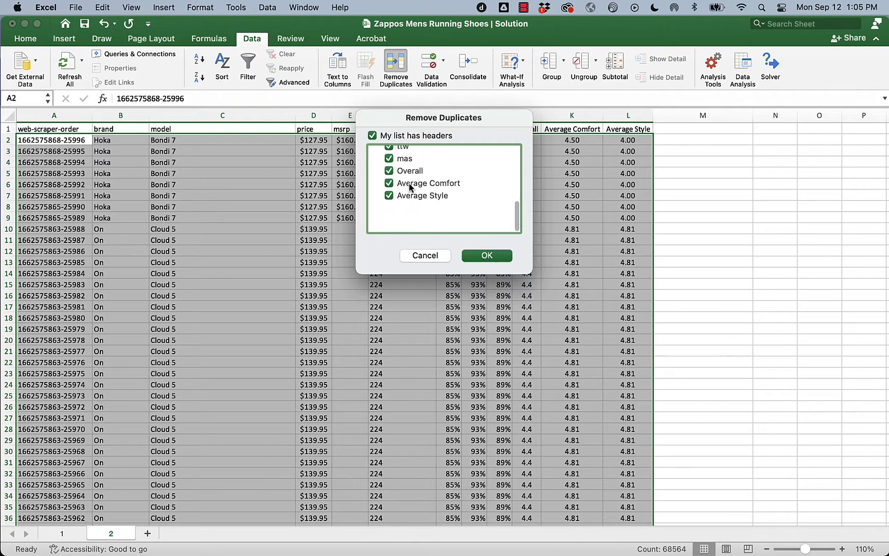
{"action": "left_click", "coordinate": [487, 256]}
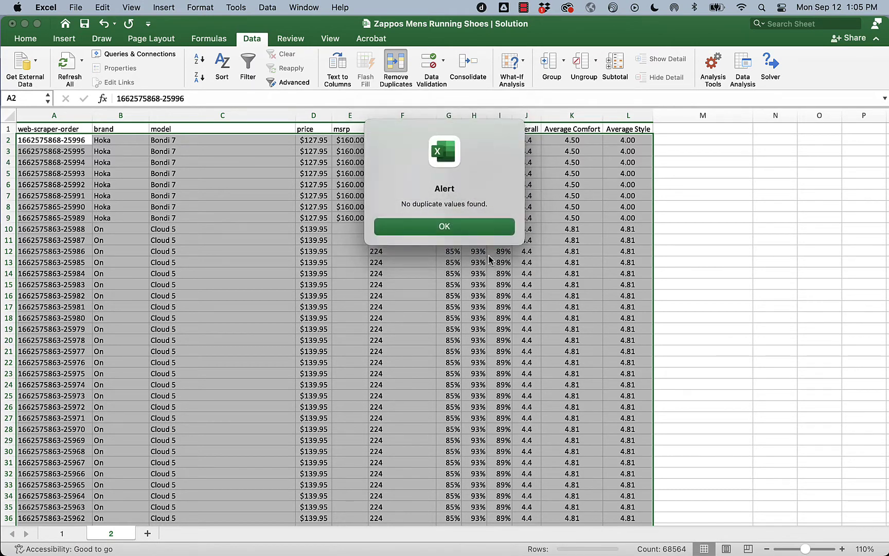
{"action": "left_click", "coordinate": [469, 227]}
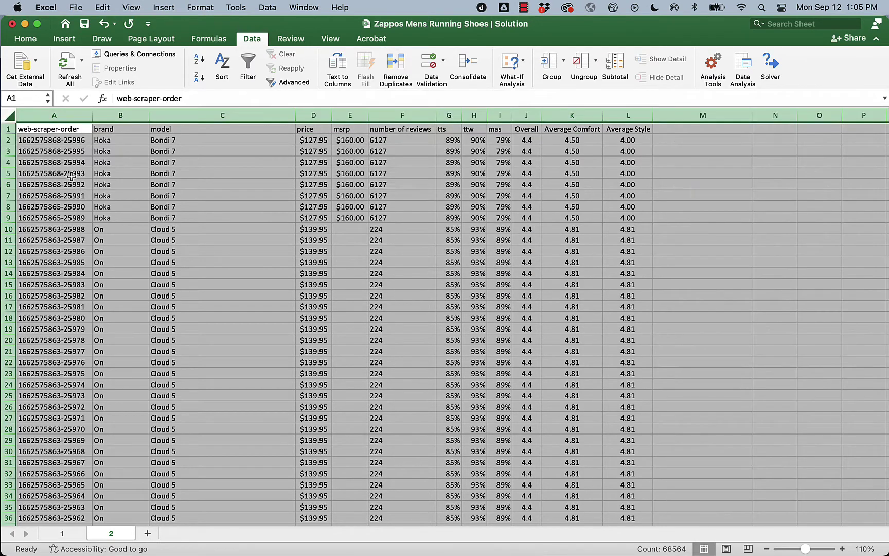
Step: Review order numbers A5:A13, then sort the whole sheet from the Sort dialog
{"action": "left_click_drag", "start_coordinate": [52, 173], "coordinate": [52, 265]}
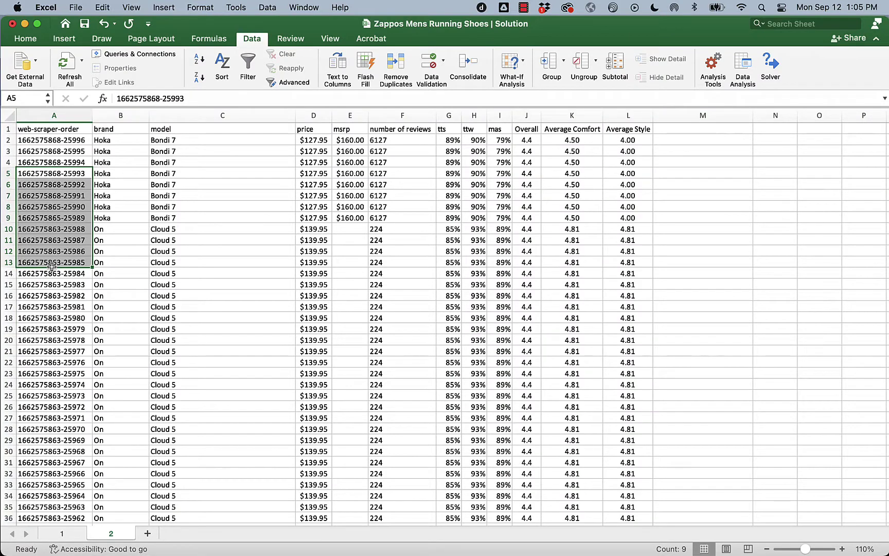
{"action": "left_click", "coordinate": [51, 116]}
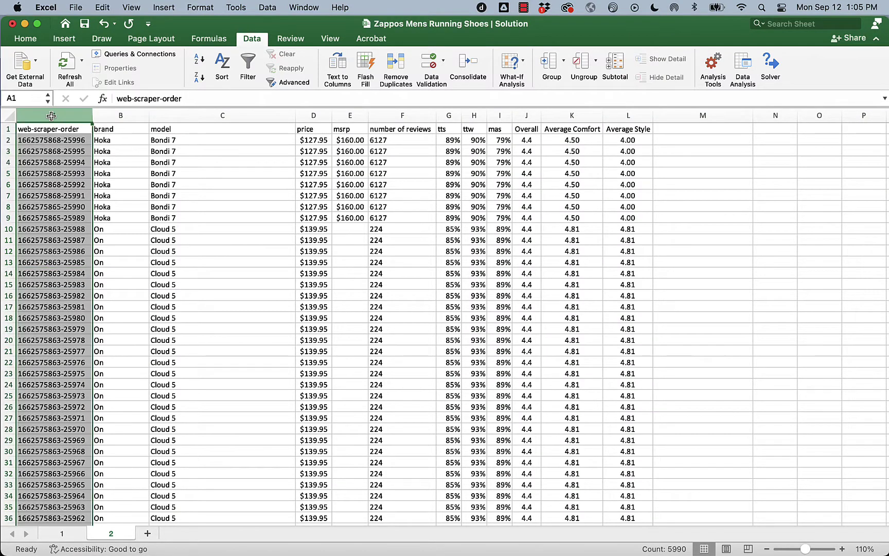
{"action": "left_click", "coordinate": [209, 238]}
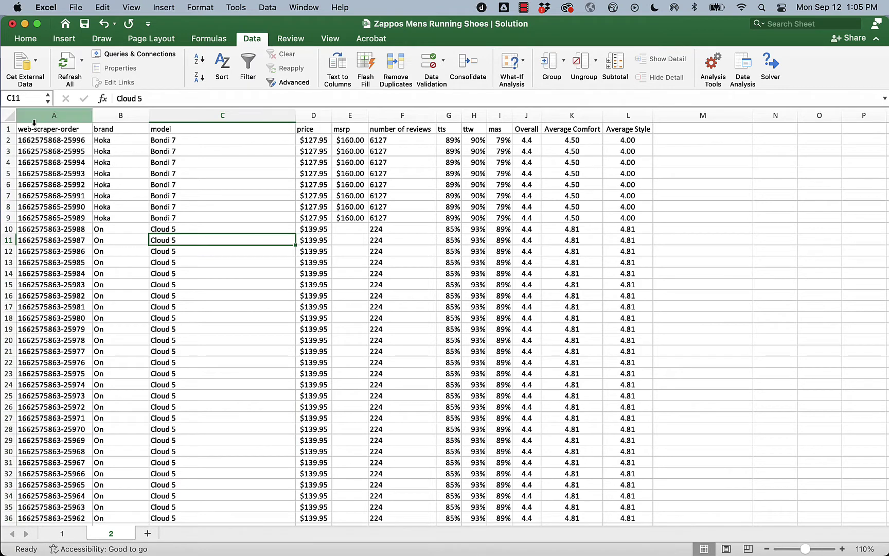
{"action": "left_click", "coordinate": [4, 120]}
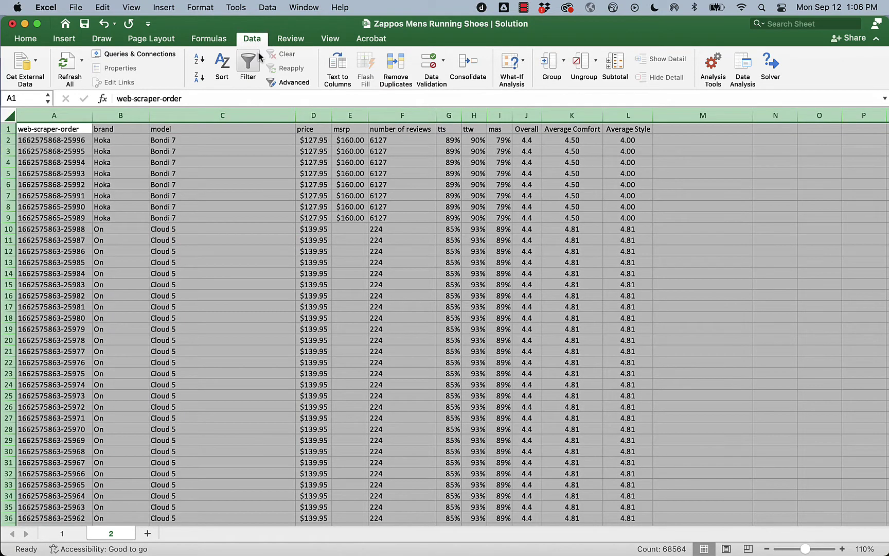
{"action": "left_click", "coordinate": [217, 62]}
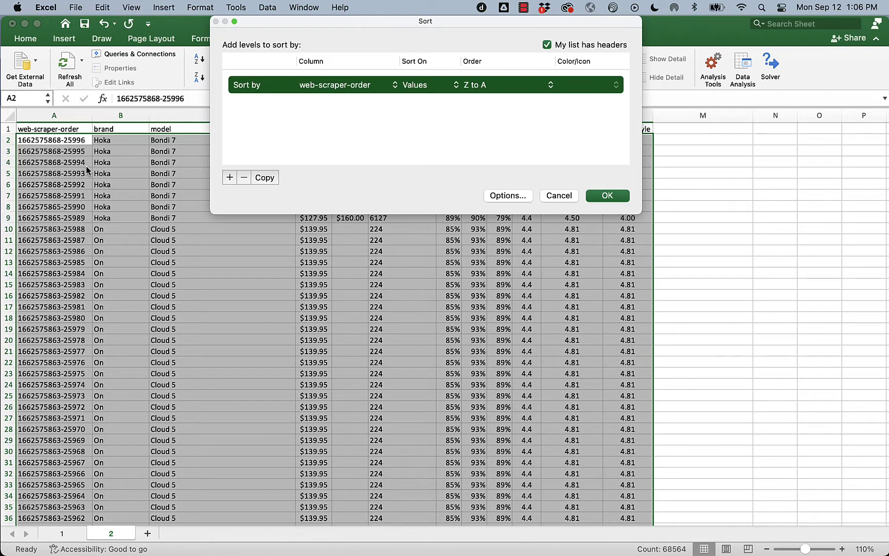
{"action": "left_click", "coordinate": [608, 196]}
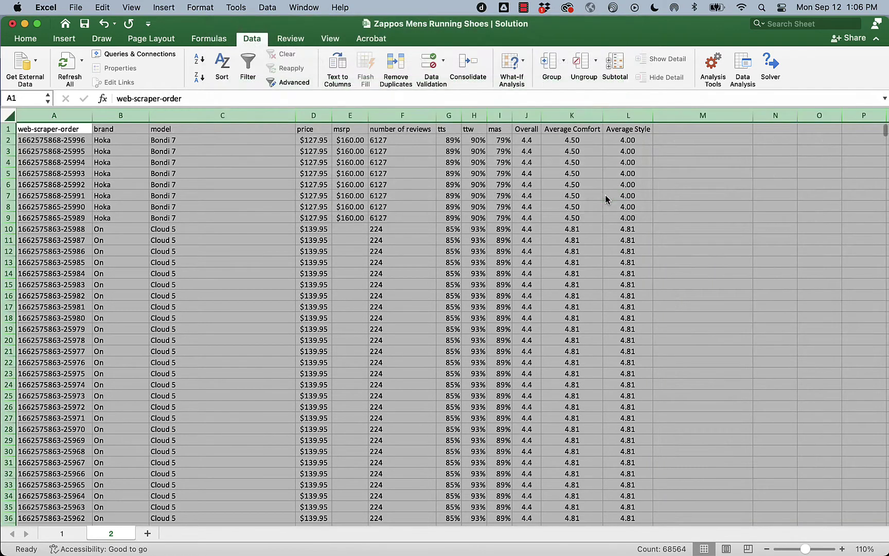
{"action": "left_click", "coordinate": [499, 308]}
Step: Delete the web-scraper-order column and recheck the repeated Hoka rows
{"action": "left_click", "coordinate": [28, 116]}
{"action": "right_click", "coordinate": [28, 118]}
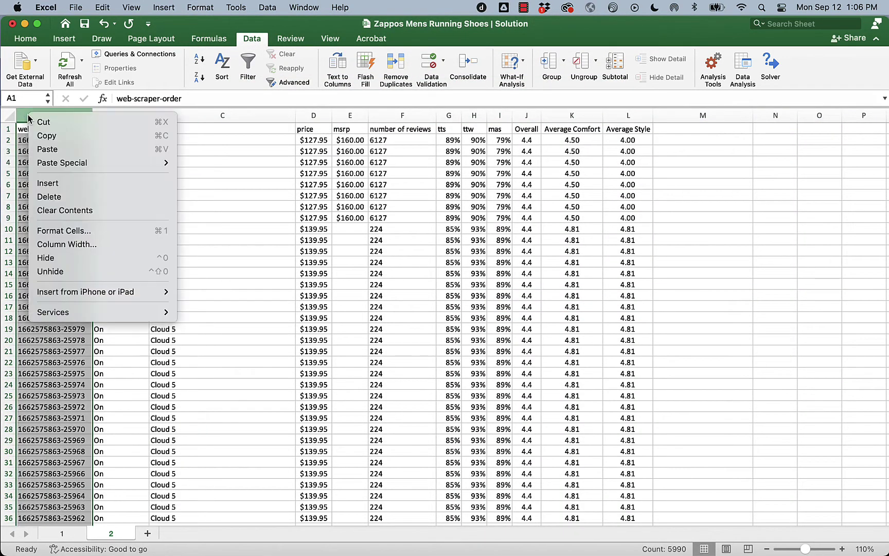
{"action": "left_click", "coordinate": [69, 196]}
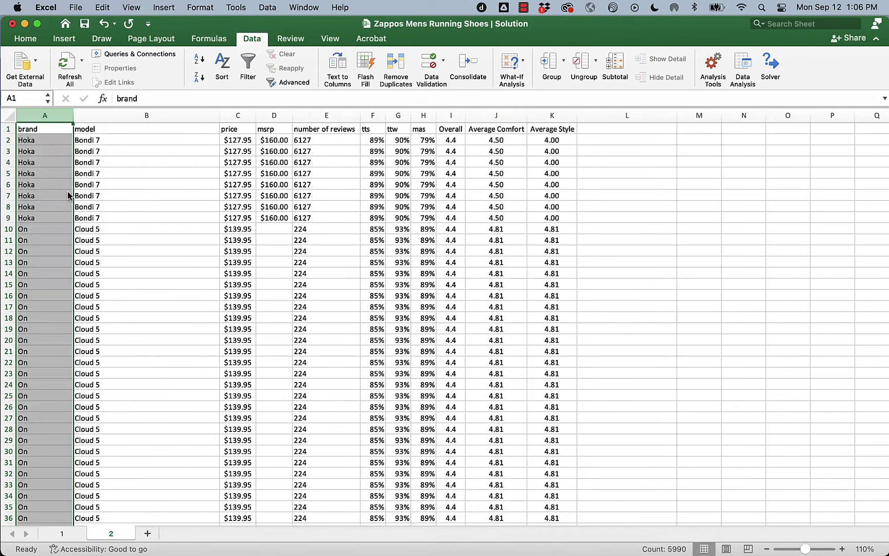
{"action": "left_click", "coordinate": [155, 236]}
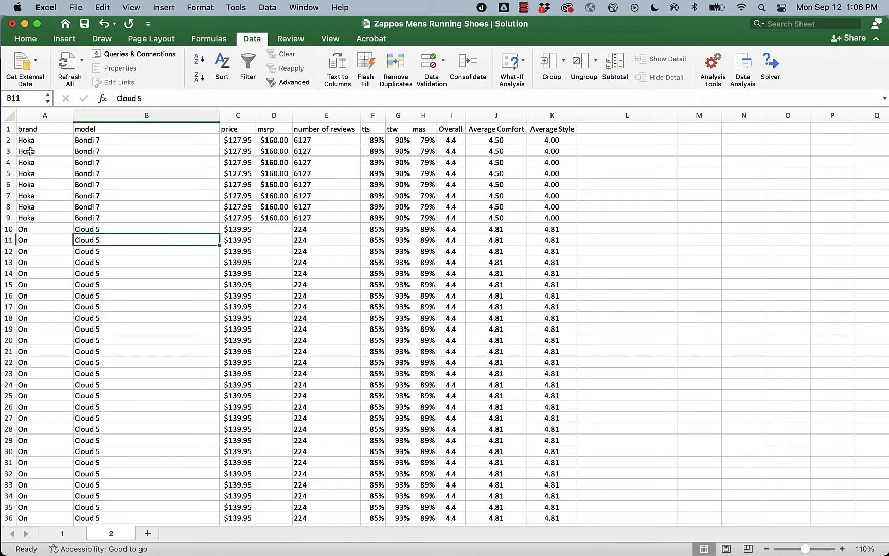
{"action": "left_click_drag", "start_coordinate": [28, 140], "coordinate": [533, 219]}
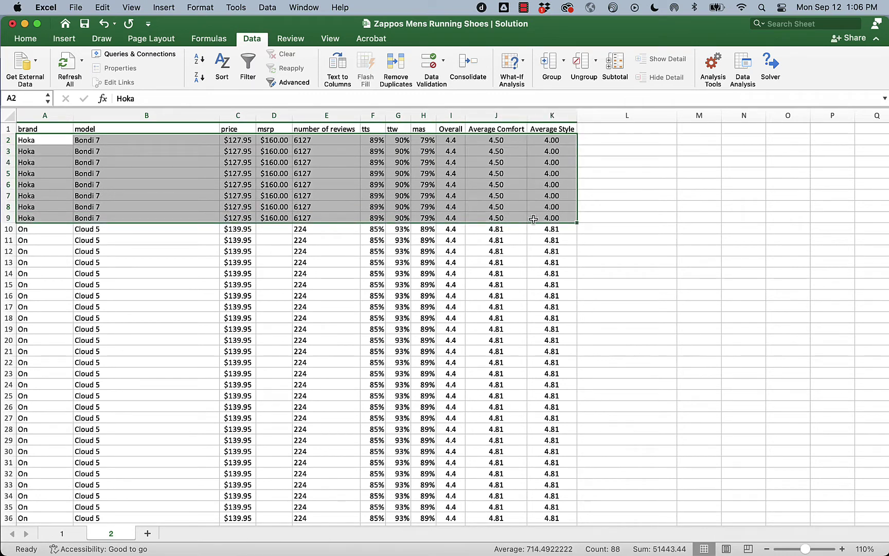
{"action": "left_click", "coordinate": [339, 262]}
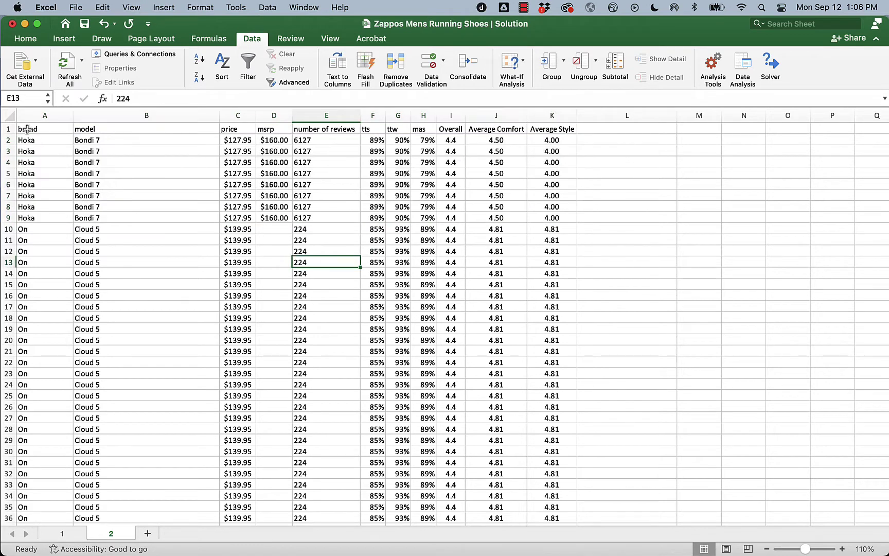
Step: Remove duplicates from the whole sheet, clearing 5763 rows and leaving 229 unique entries
{"action": "left_click", "coordinate": [9, 115]}
{"action": "left_click", "coordinate": [395, 67]}
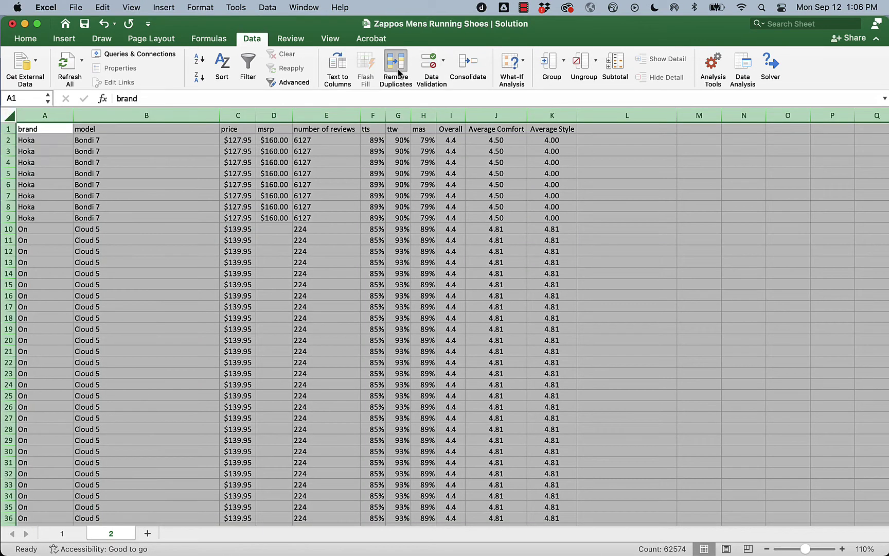
{"action": "left_click", "coordinate": [486, 255]}
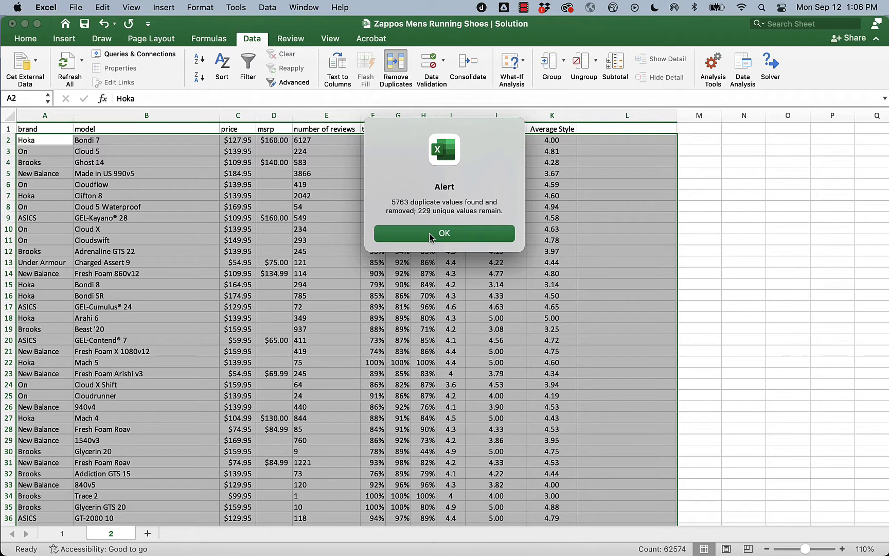
{"action": "left_click", "coordinate": [430, 233]}
{"action": "left_click", "coordinate": [429, 234]}
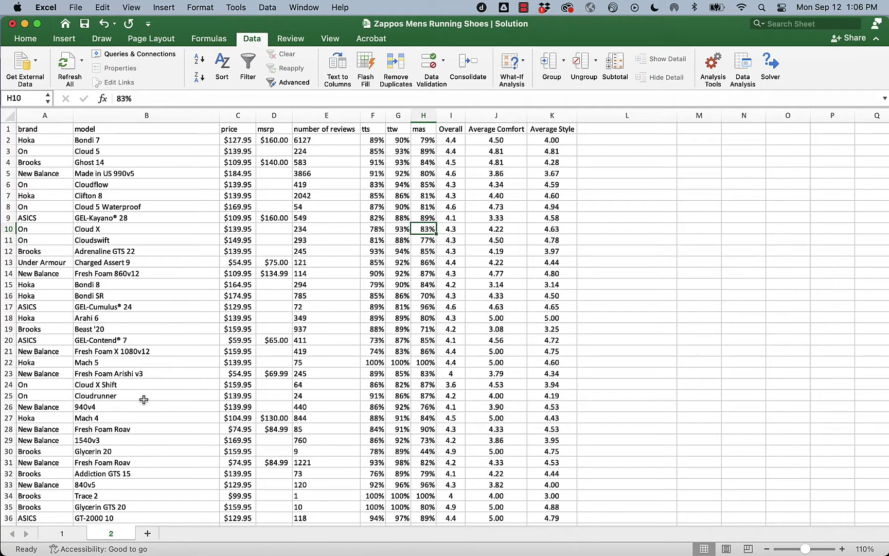
Step: Check the zero-review Cloudgo 1 row 78, then bring up the context menu for column A
{"action": "scroll", "coordinate": [143, 399], "scroll_direction": "down", "scroll_amount": 18}
{"action": "scroll", "coordinate": [143, 399], "scroll_direction": "up", "scroll_amount": 2}
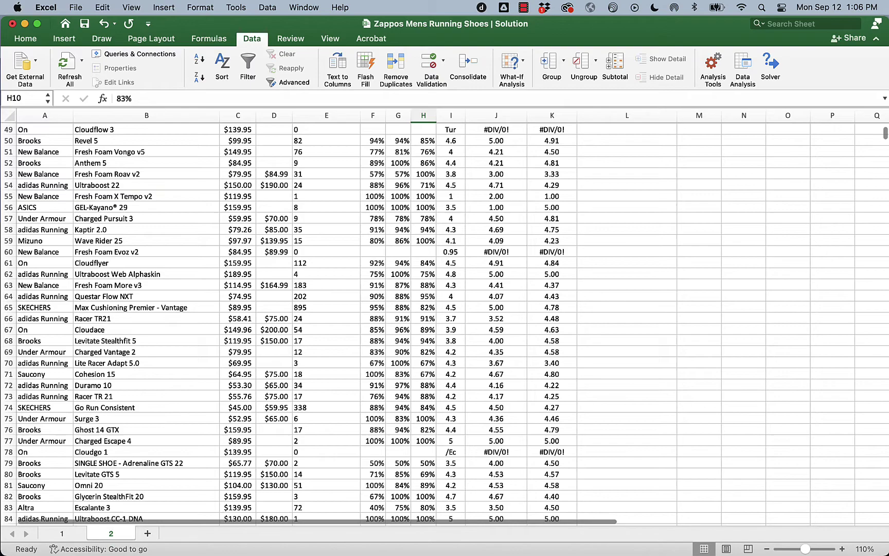
{"action": "left_click", "coordinate": [5, 448]}
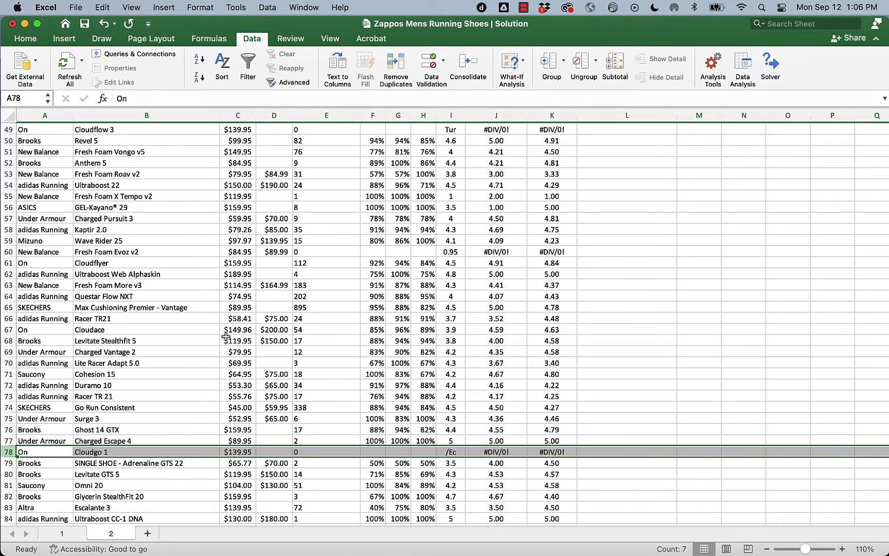
{"action": "scroll", "coordinate": [226, 336], "scroll_direction": "up", "scroll_amount": 7}
{"action": "scroll", "coordinate": [225, 336], "scroll_direction": "up", "scroll_amount": 8}
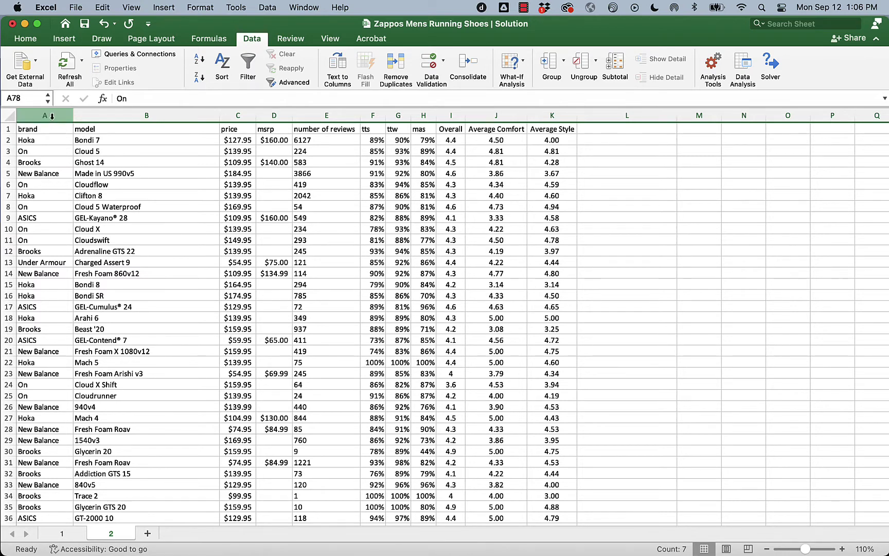
{"action": "left_click", "coordinate": [51, 115]}
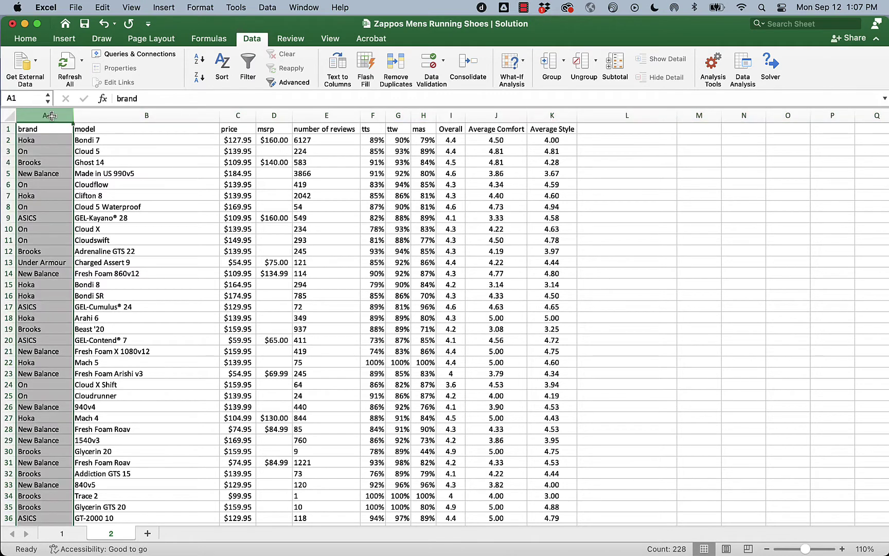
{"action": "right_click", "coordinate": [51, 116]}
Step: Insert a new column A headed 'sales order' and type the first ranking numbers below it
{"action": "left_click", "coordinate": [74, 184]}
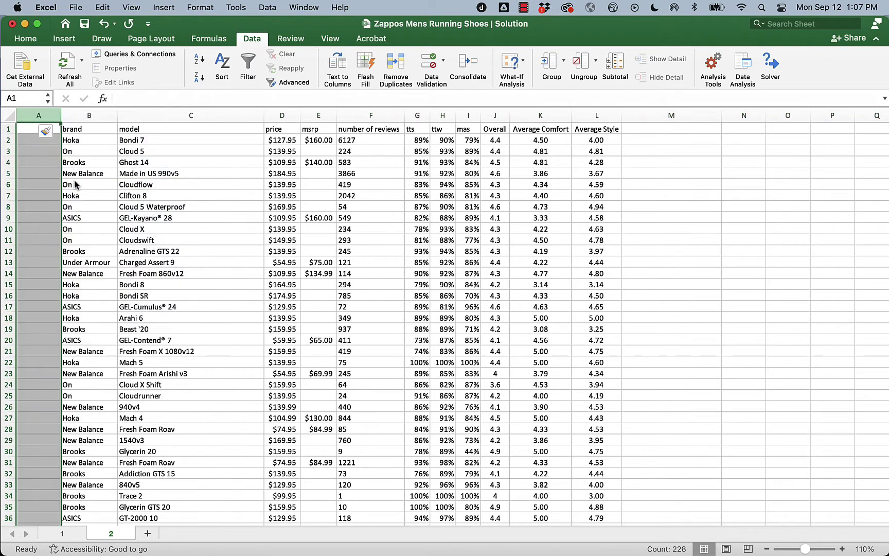
{"action": "left_click", "coordinate": [22, 129]}
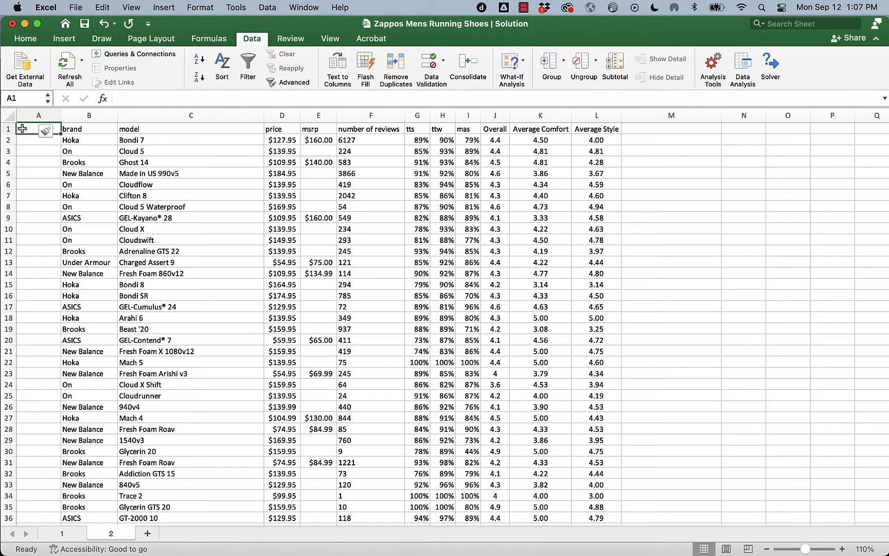
{"action": "type", "text": "sales order"}
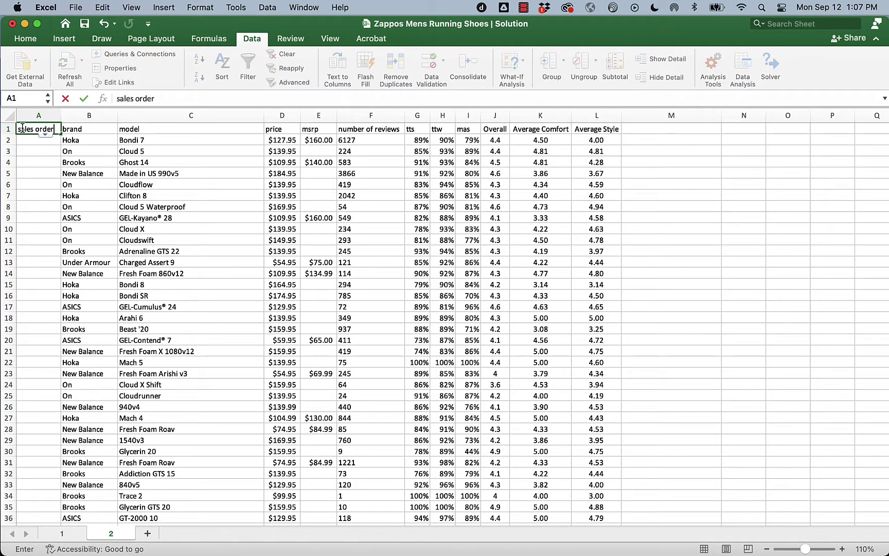
{"action": "key", "text": "Return"}
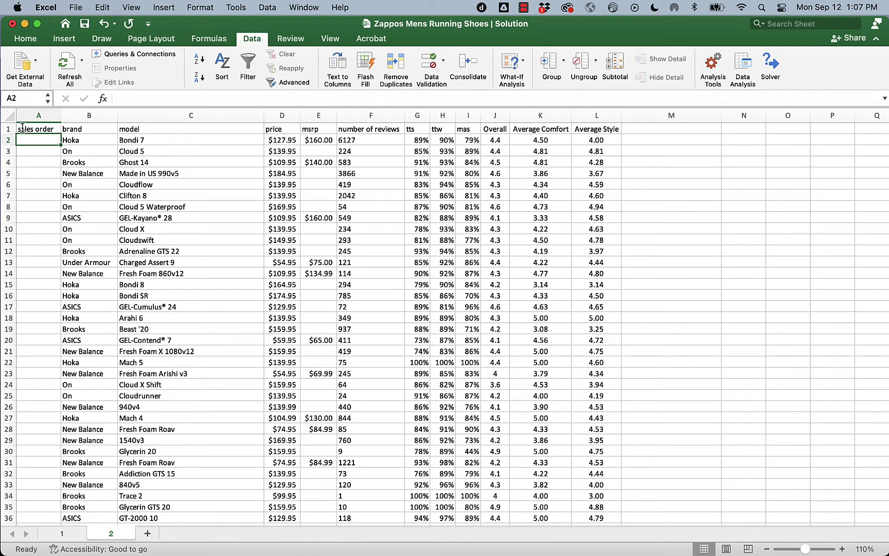
{"action": "type", "text": "1"}
{"action": "key", "text": "Return"}
{"action": "type", "text": "2"}
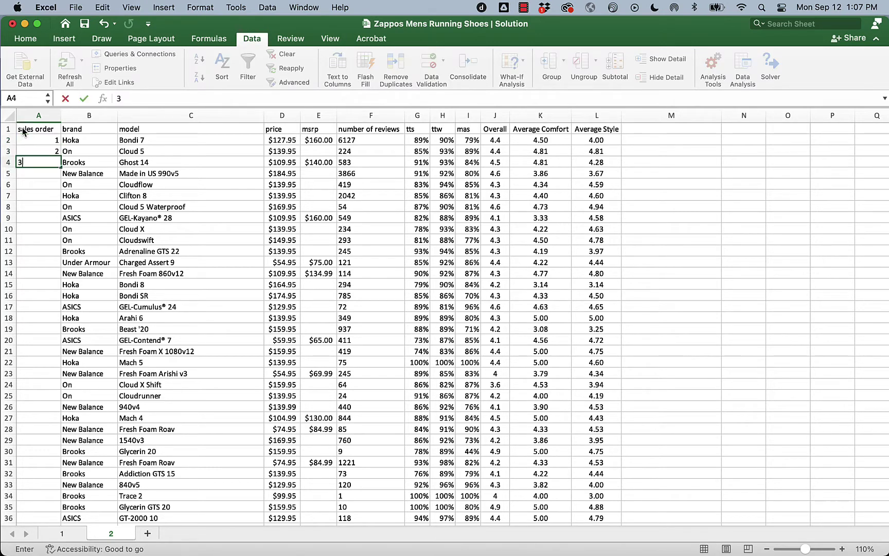
{"action": "key", "text": "Return"}
{"action": "type", "text": "4"}
{"action": "key", "text": "Return"}
{"action": "type", "text": "5"}
{"action": "key", "text": "Return"}
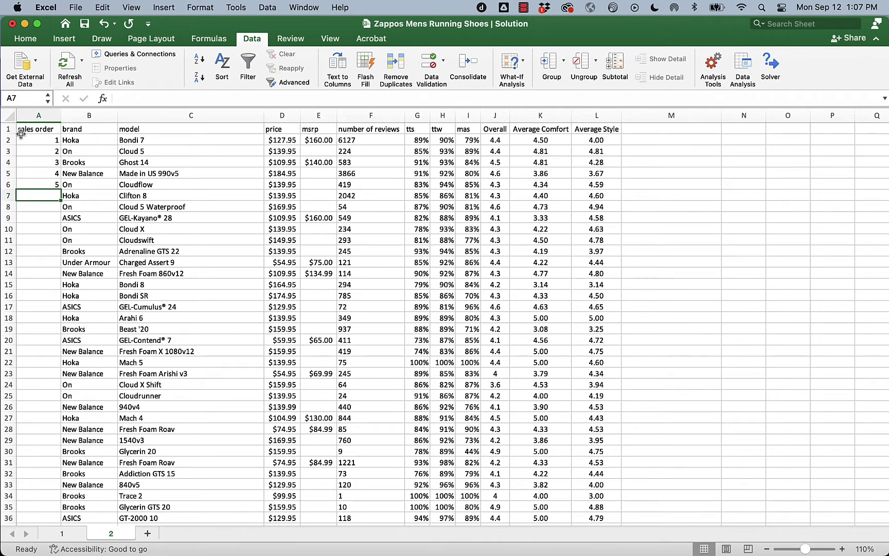
Step: Fill the ranking numbers down to the last shoe row and spot-check the values
{"action": "left_click_drag", "start_coordinate": [36, 138], "coordinate": [56, 189]}
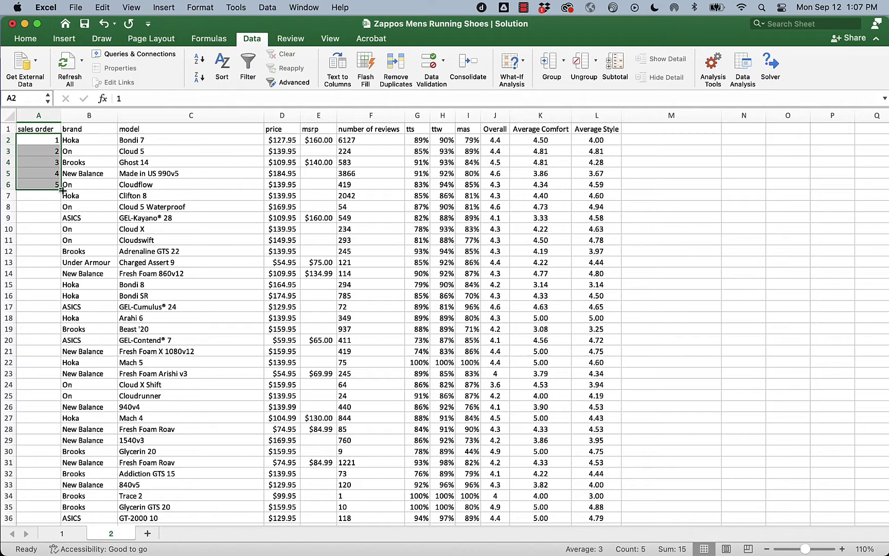
{"action": "double_click", "coordinate": [62, 189]}
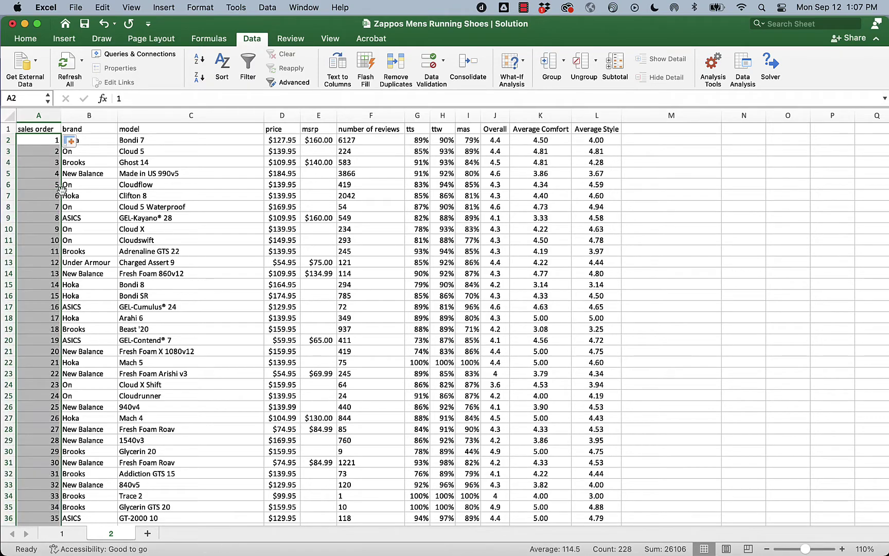
{"action": "left_click", "coordinate": [46, 230]}
{"action": "left_click", "coordinate": [40, 283]}
{"action": "left_click", "coordinate": [39, 349]}
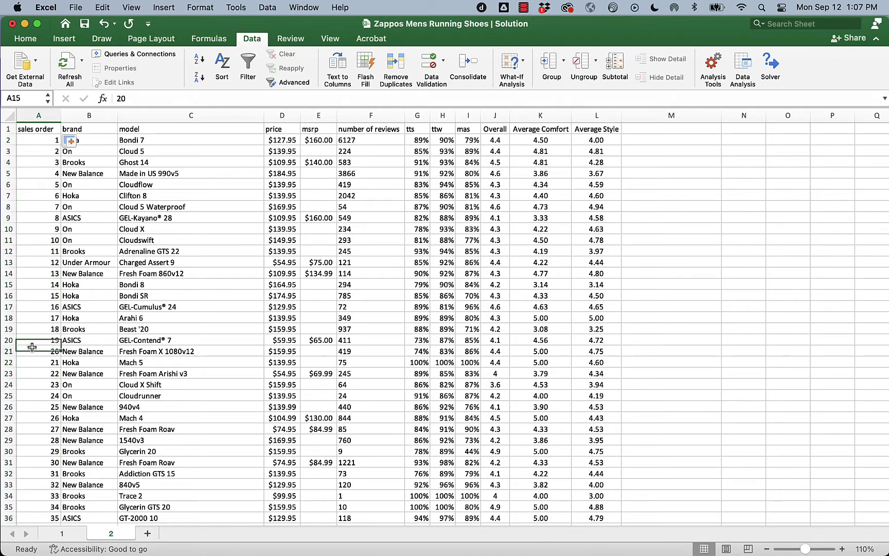
{"action": "scroll", "coordinate": [32, 348], "scroll_direction": "down", "scroll_amount": 10}
{"action": "scroll", "coordinate": [32, 348], "scroll_direction": "down", "scroll_amount": 20}
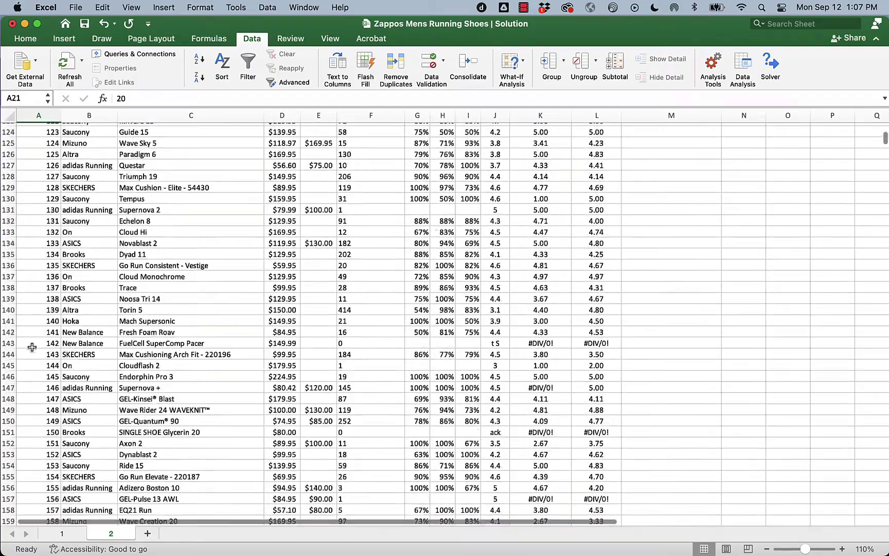
{"action": "scroll", "coordinate": [32, 348], "scroll_direction": "up", "scroll_amount": 20}
{"action": "scroll", "coordinate": [32, 348], "scroll_direction": "up", "scroll_amount": 8}
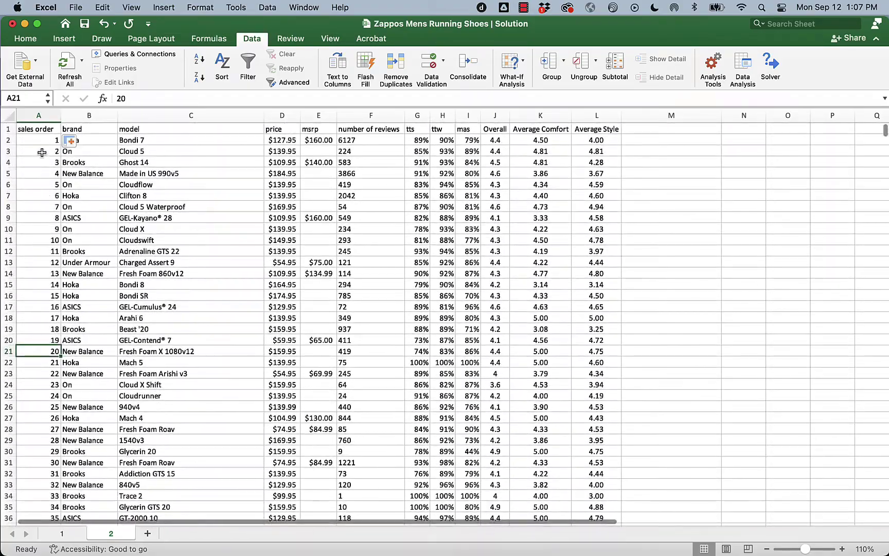
Step: Rename the A1 header to 'sales ranking' and select the whole column
{"action": "left_click", "coordinate": [41, 130]}
{"action": "type", "text": "sales"}
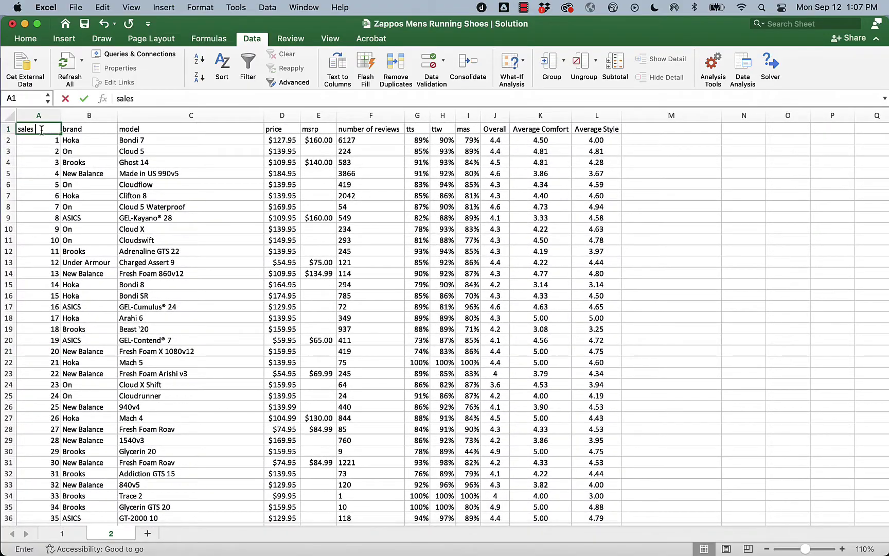
{"action": "type", "text": " ranking"}
{"action": "key", "text": "Return"}
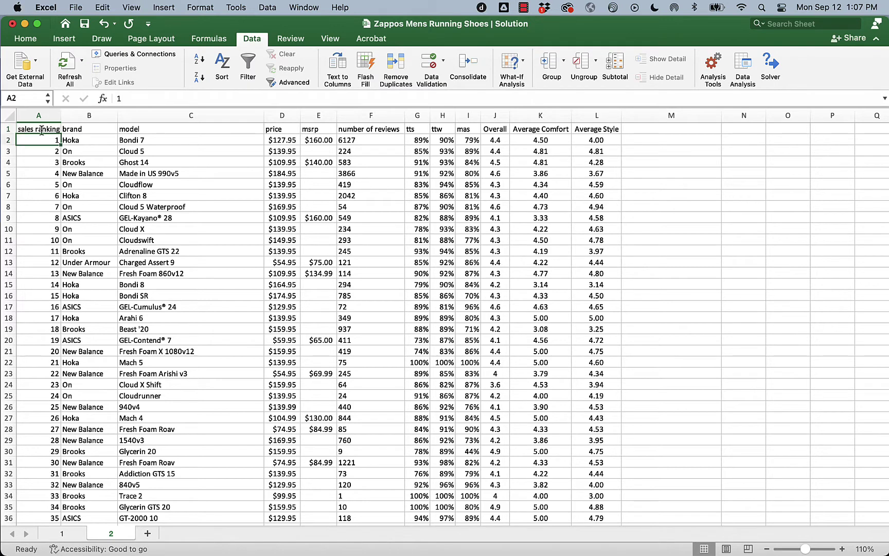
{"action": "left_click", "coordinate": [43, 111]}
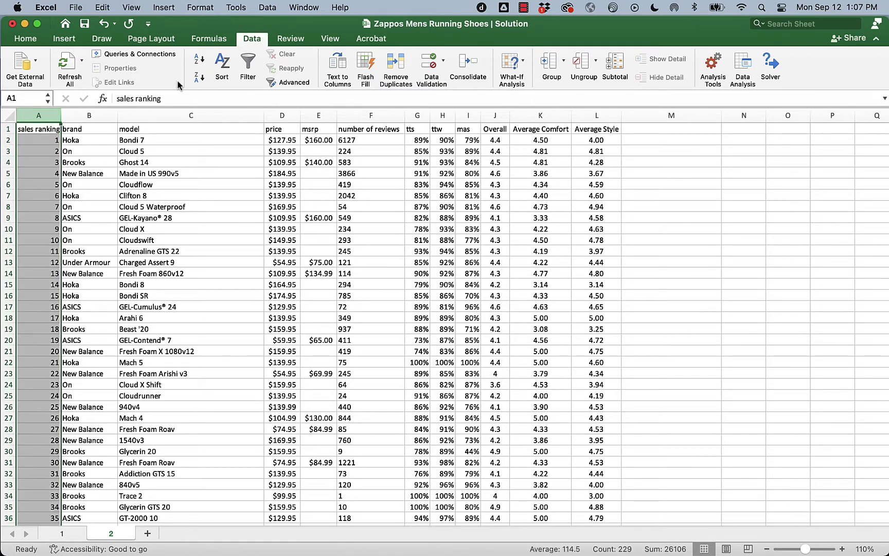
{"action": "left_click", "coordinate": [25, 39]}
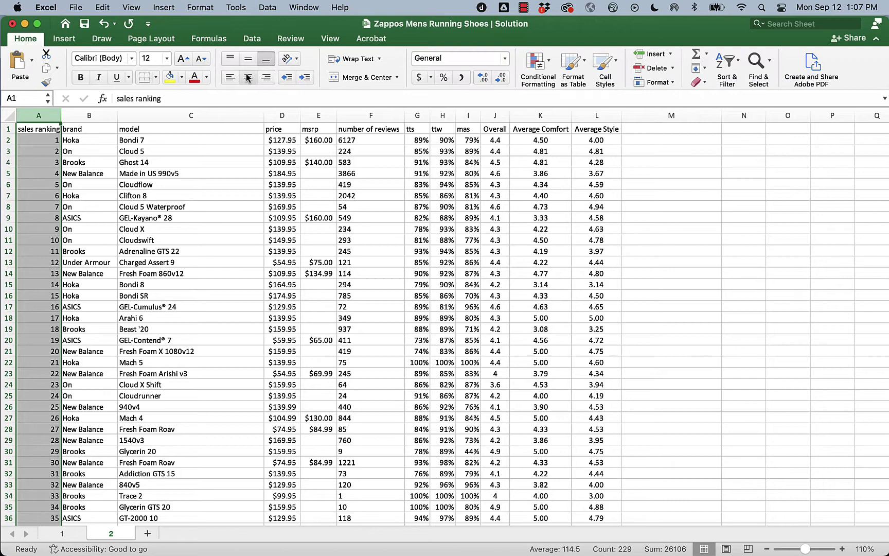
{"action": "left_click", "coordinate": [221, 294]}
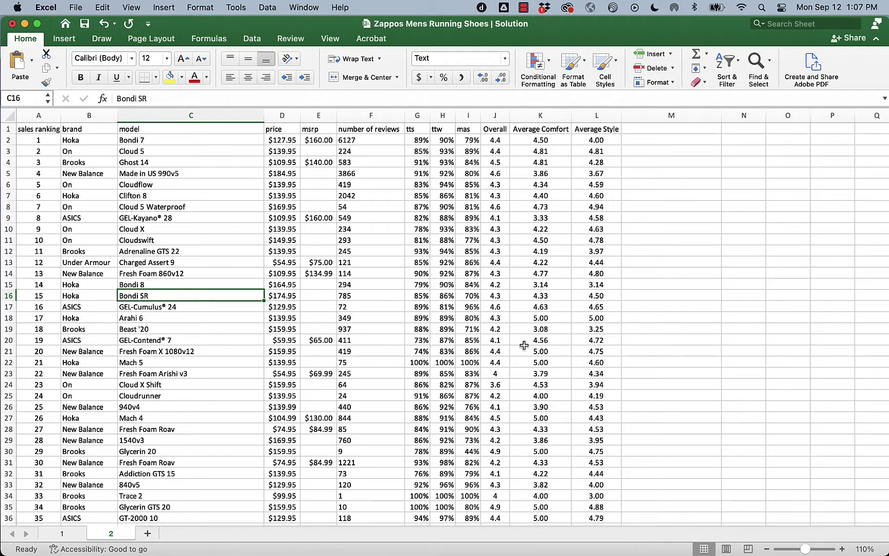
{"action": "scroll", "coordinate": [524, 345], "scroll_direction": "down", "scroll_amount": 10}
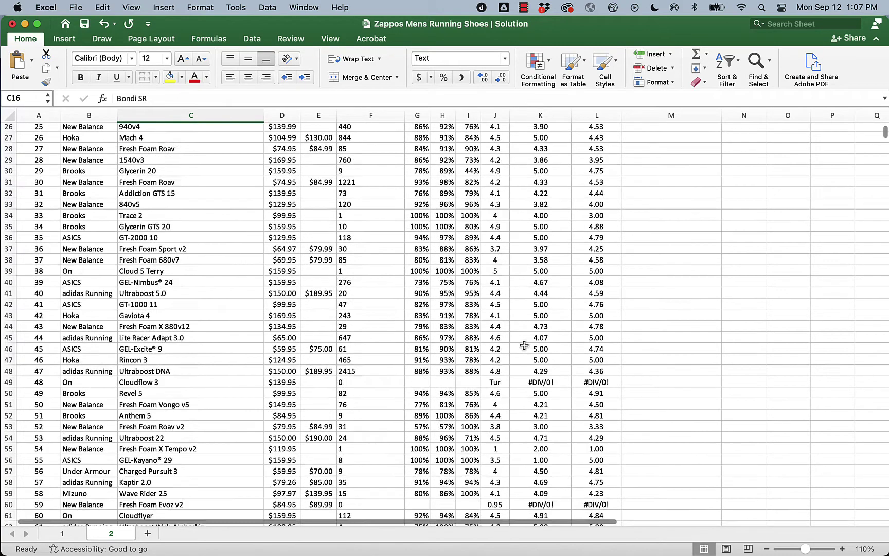
{"action": "left_click", "coordinate": [538, 289]}
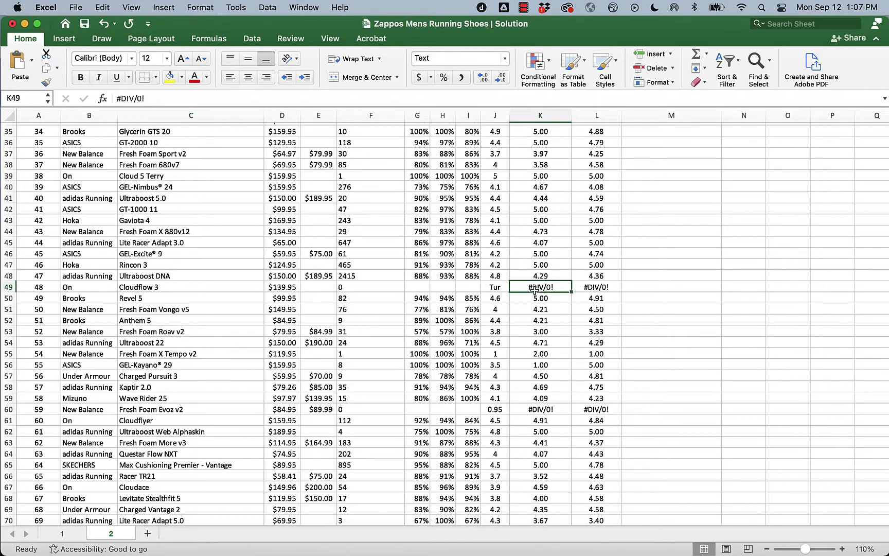
{"action": "left_click", "coordinate": [495, 287]}
{"action": "left_click_drag", "start_coordinate": [427, 410], "coordinate": [471, 409]}
{"action": "scroll", "coordinate": [597, 385], "scroll_direction": "down", "scroll_amount": 8}
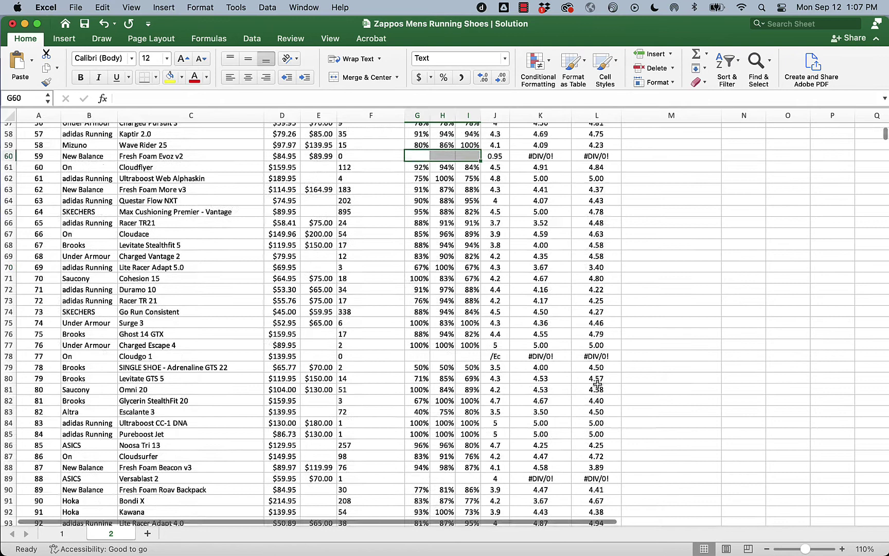
{"action": "left_click_drag", "start_coordinate": [420, 301], "coordinate": [465, 304]}
{"action": "left_click_drag", "start_coordinate": [410, 427], "coordinate": [497, 428]}
{"action": "scroll", "coordinate": [497, 429], "scroll_direction": "down", "scroll_amount": 2}
{"action": "scroll", "coordinate": [497, 429], "scroll_direction": "down", "scroll_amount": 7}
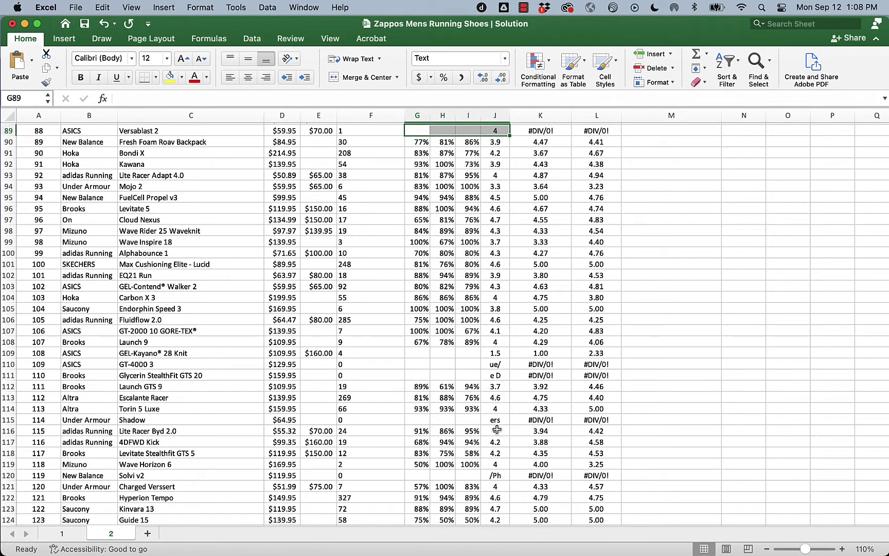
{"action": "scroll", "coordinate": [498, 429], "scroll_direction": "down", "scroll_amount": 12}
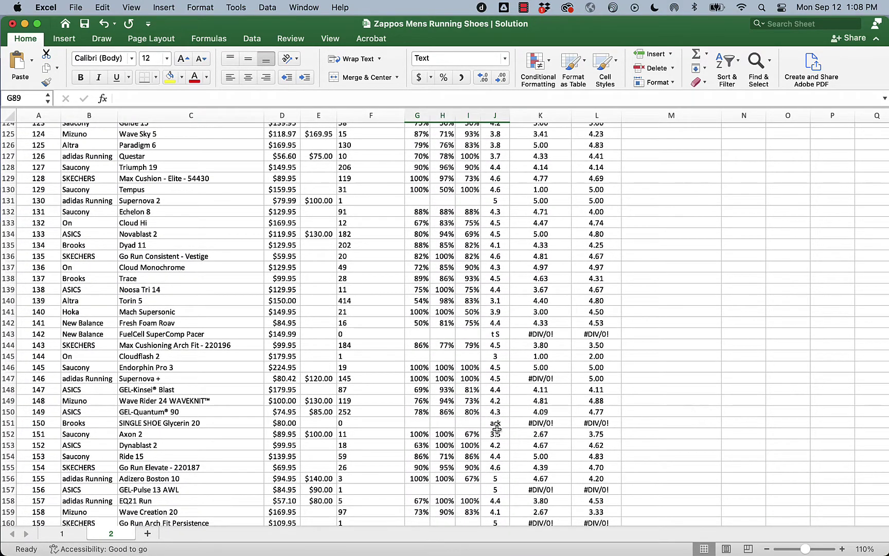
{"action": "scroll", "coordinate": [497, 429], "scroll_direction": "up", "scroll_amount": 20}
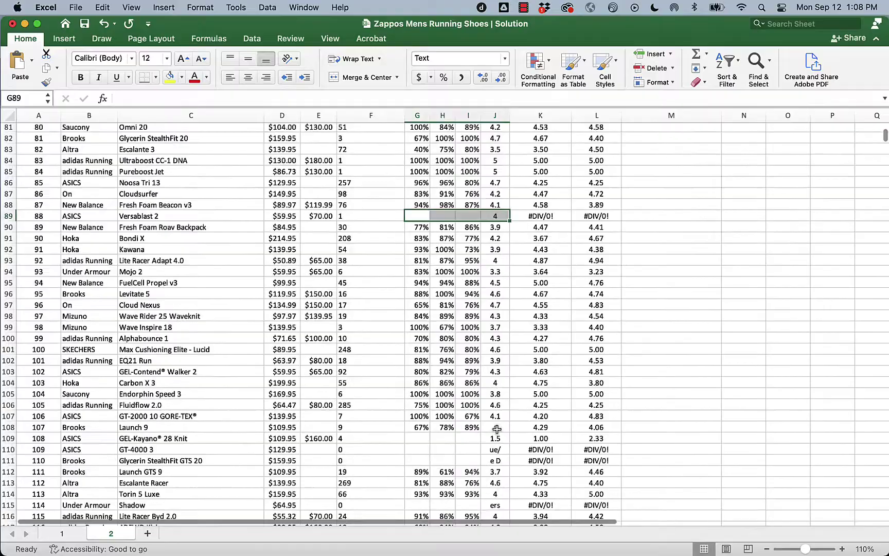
{"action": "scroll", "coordinate": [498, 429], "scroll_direction": "up", "scroll_amount": 20}
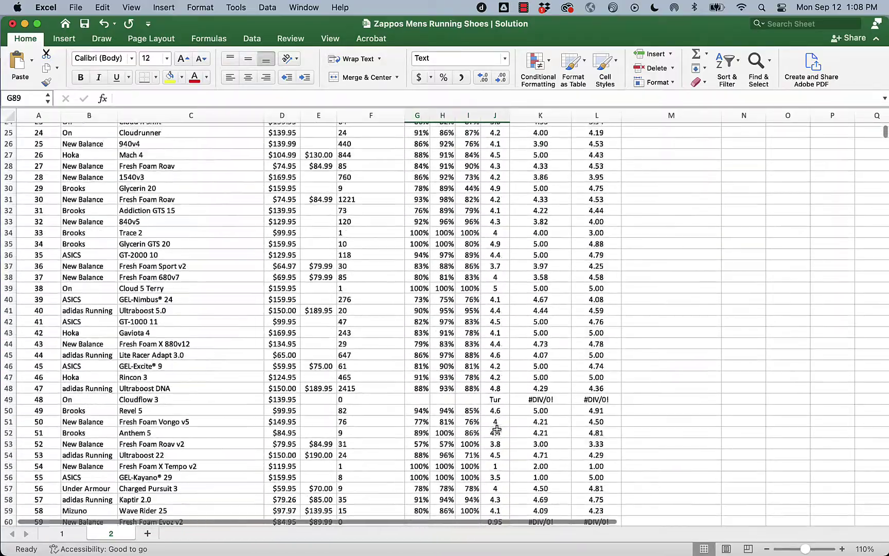
{"action": "scroll", "coordinate": [497, 429], "scroll_direction": "up", "scroll_amount": 3}
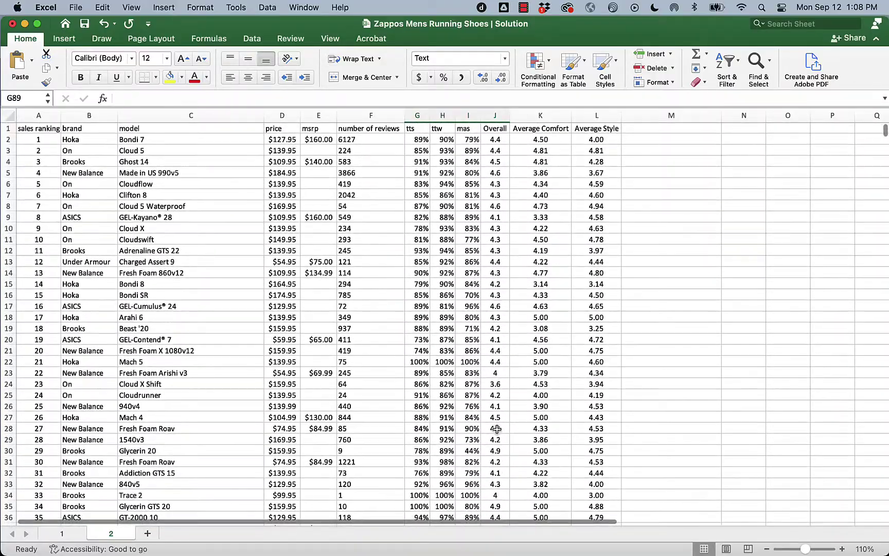
{"action": "scroll", "coordinate": [497, 429], "scroll_direction": "down", "scroll_amount": 7}
{"action": "scroll", "coordinate": [495, 428], "scroll_direction": "down", "scroll_amount": 2}
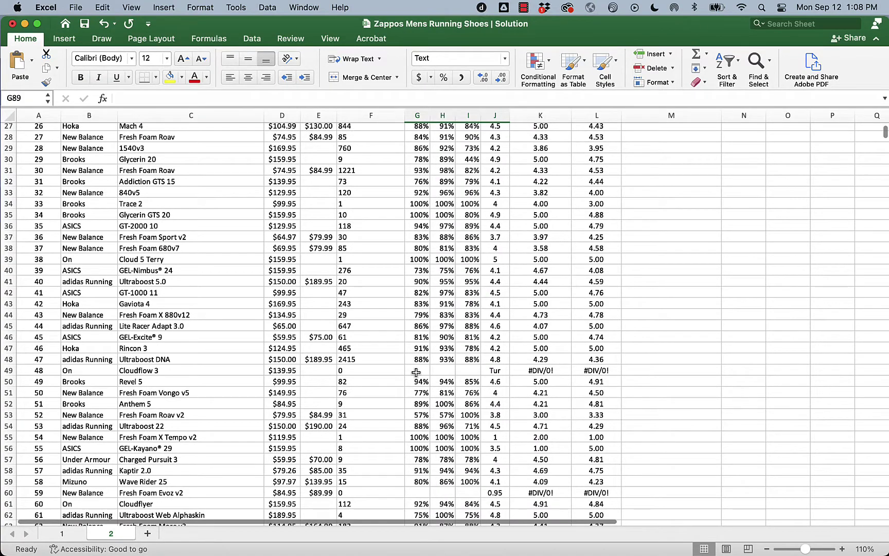
{"action": "scroll", "coordinate": [508, 342], "scroll_direction": "up", "scroll_amount": 9}
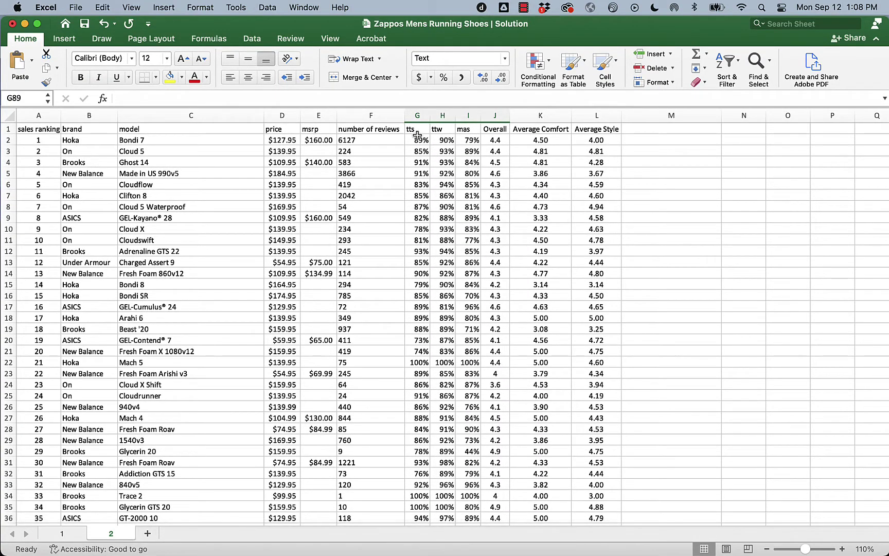
{"action": "scroll", "coordinate": [443, 173], "scroll_direction": "down", "scroll_amount": 8}
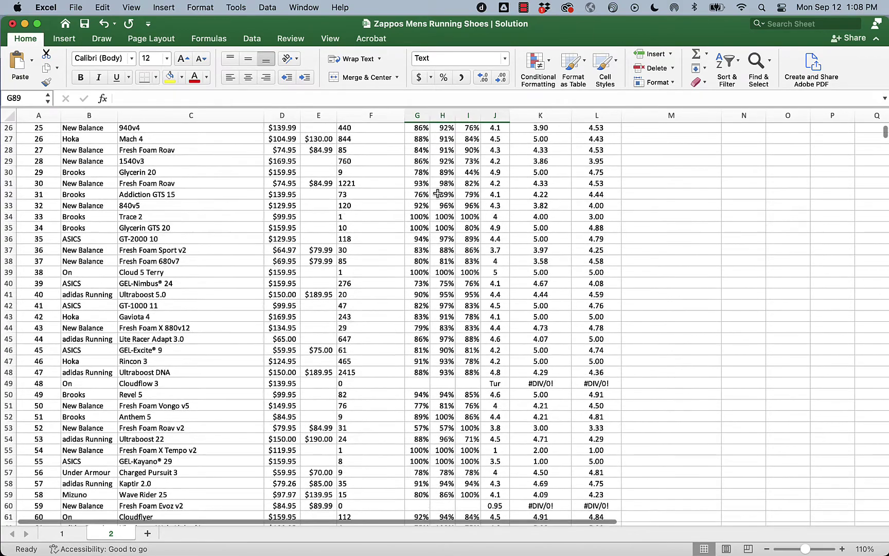
{"action": "scroll", "coordinate": [437, 194], "scroll_direction": "up", "scroll_amount": 8}
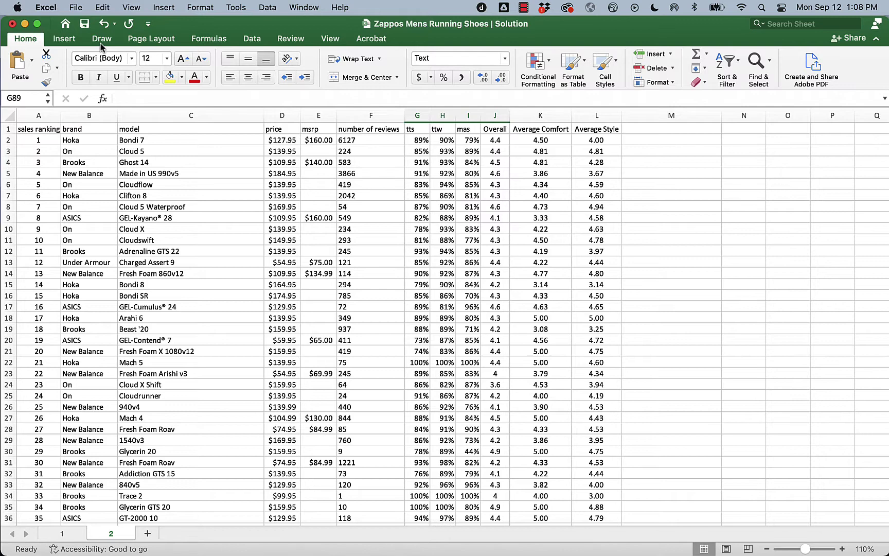
Step: Turn on header filters and filter the tts column to show only (Blanks)
{"action": "left_click", "coordinate": [253, 41]}
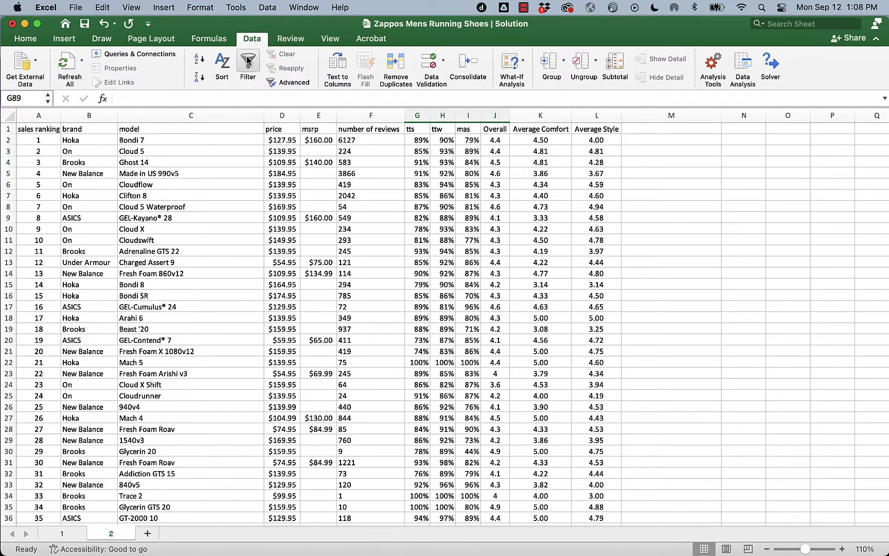
{"action": "left_click", "coordinate": [248, 63]}
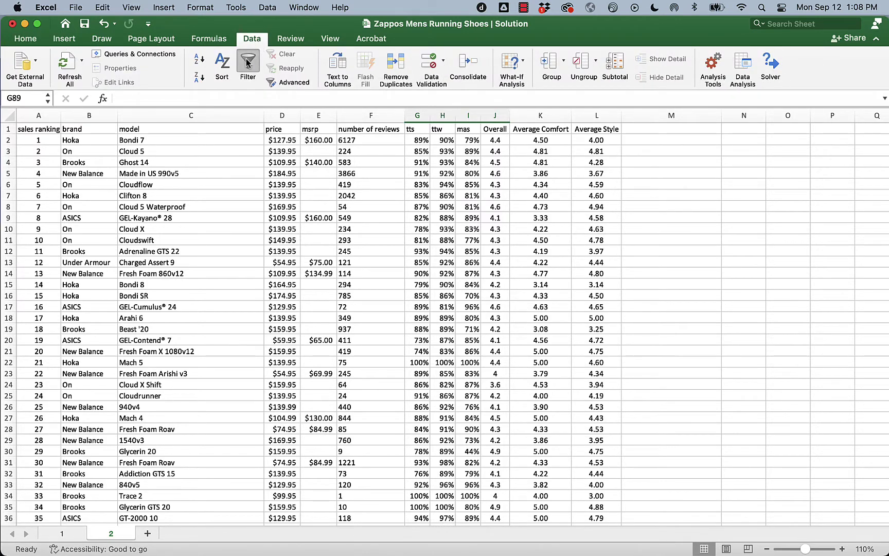
{"action": "left_click", "coordinate": [280, 129]}
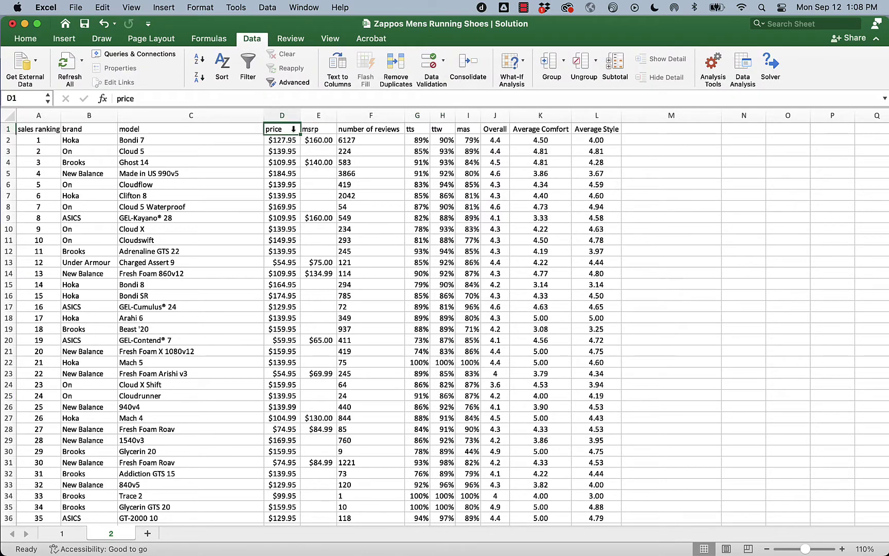
{"action": "left_click", "coordinate": [245, 62]}
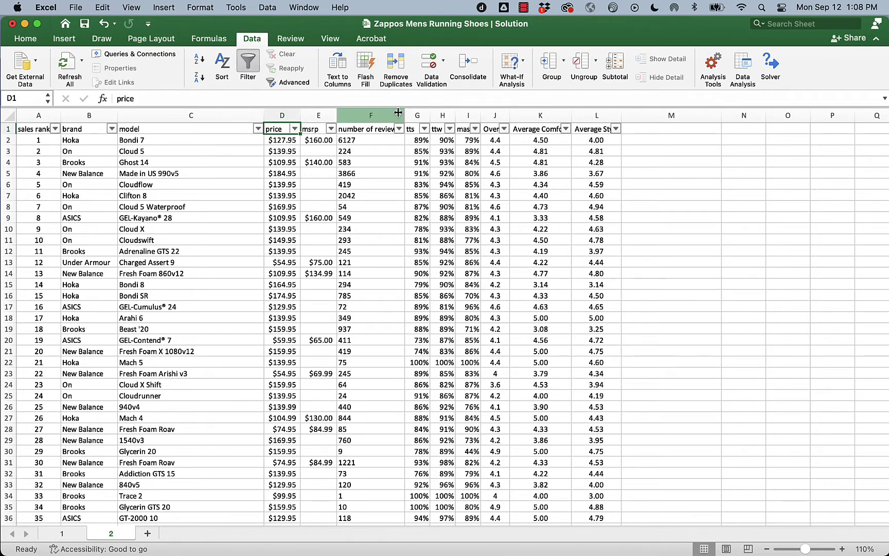
{"action": "left_click", "coordinate": [424, 129]}
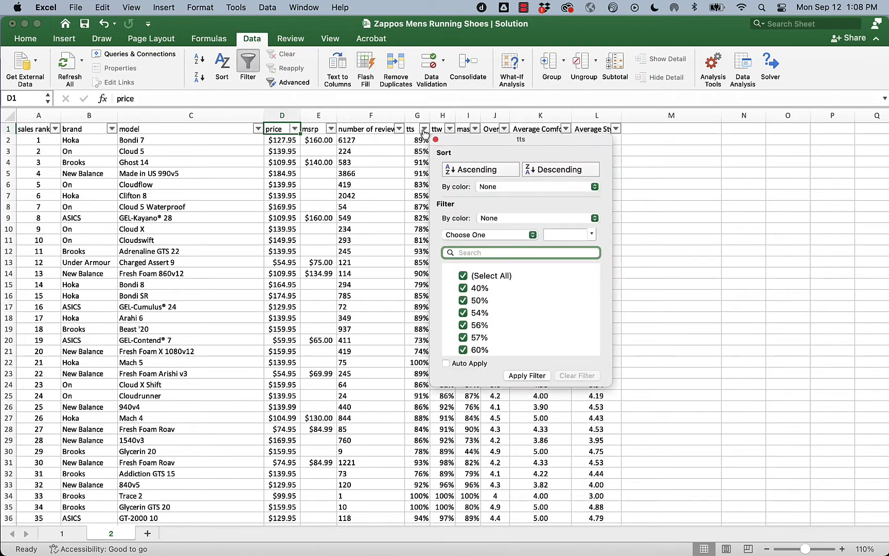
{"action": "left_click", "coordinate": [463, 275]}
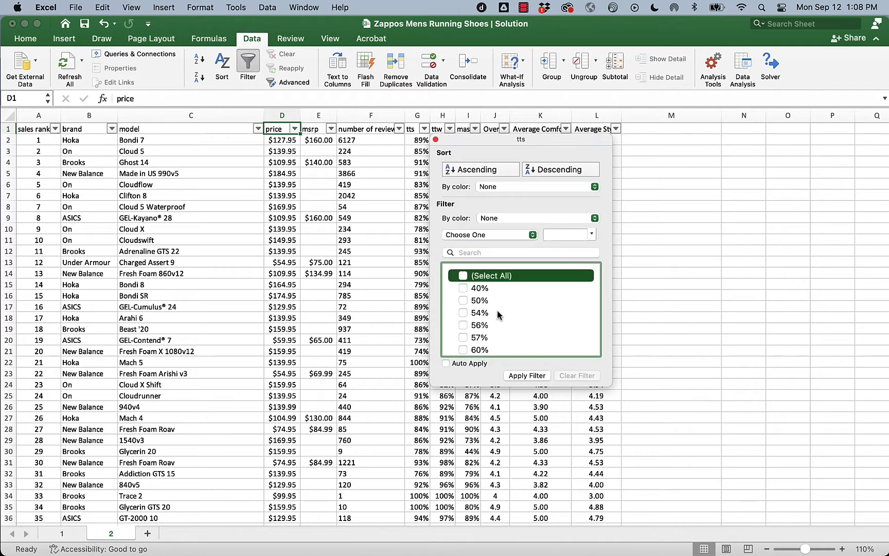
{"action": "scroll", "coordinate": [498, 310], "scroll_direction": "down", "scroll_amount": 10}
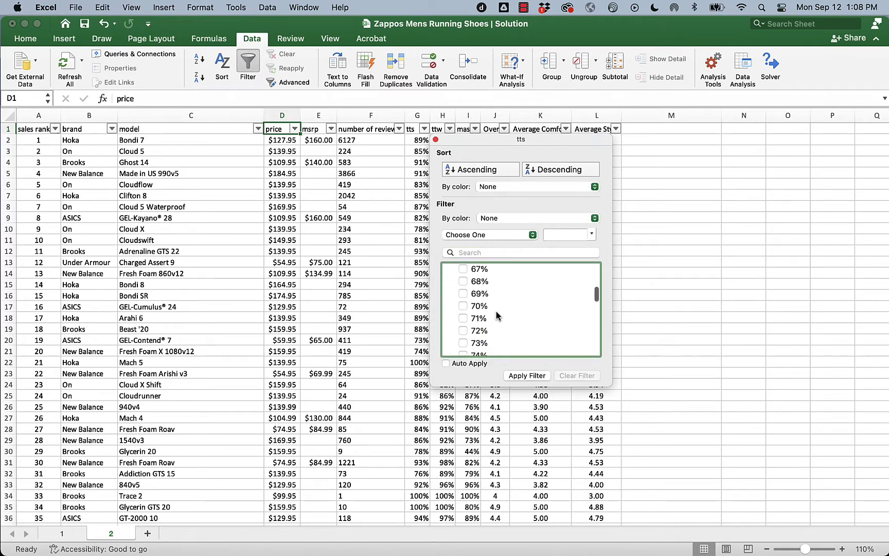
{"action": "scroll", "coordinate": [496, 310], "scroll_direction": "down", "scroll_amount": 10}
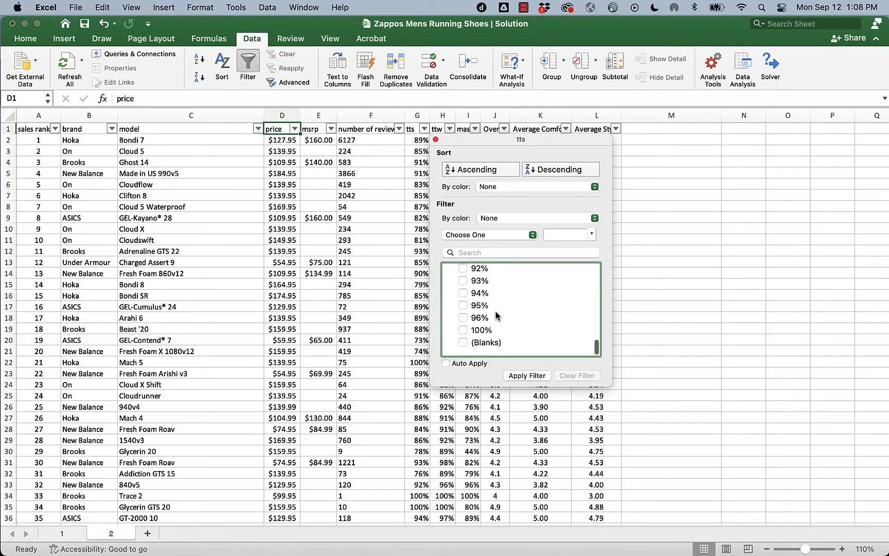
{"action": "left_click", "coordinate": [464, 344]}
{"action": "left_click", "coordinate": [521, 377]}
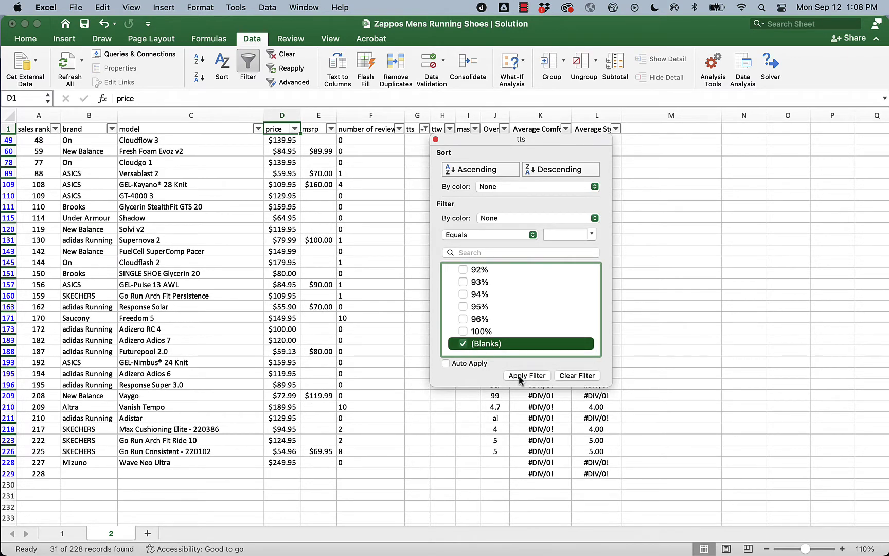
{"action": "left_click", "coordinate": [436, 139]}
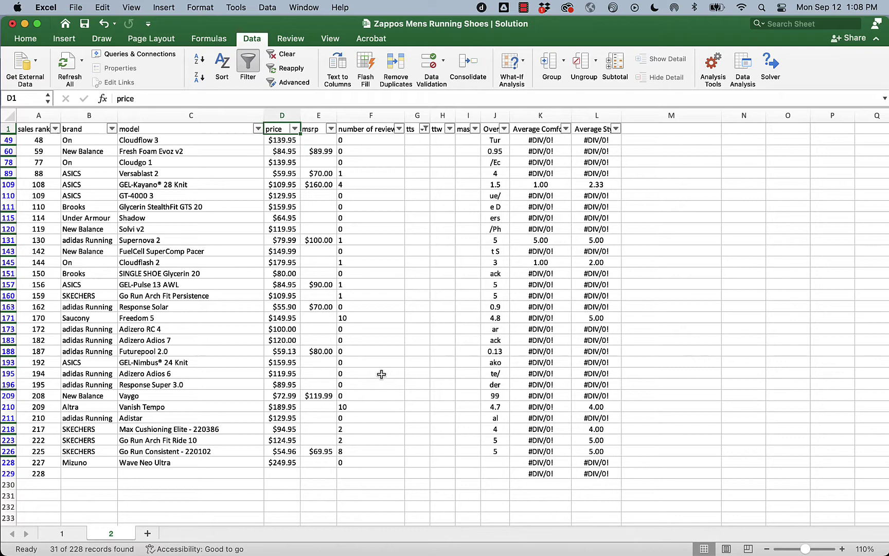
Step: Inspect Freedom 5's empty review values, then select all the filtered blank-tts rows
{"action": "left_click", "coordinate": [353, 318]}
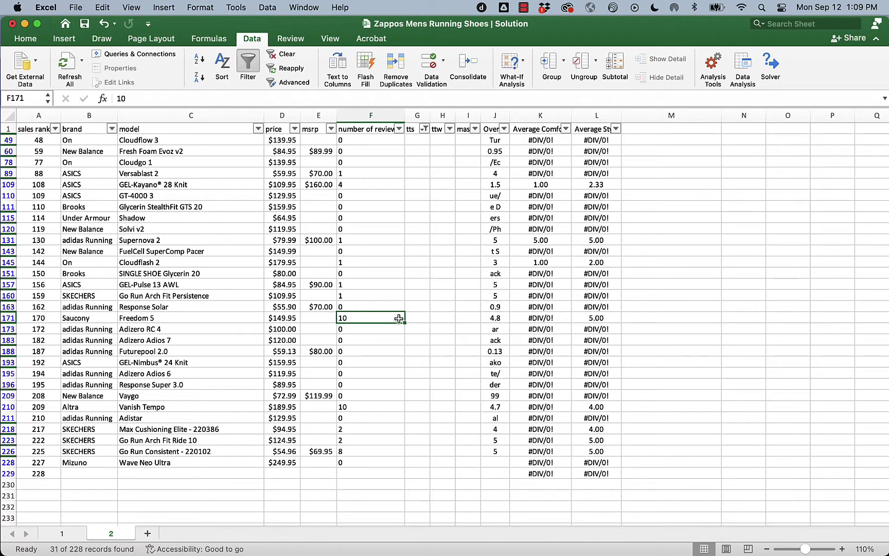
{"action": "left_click_drag", "start_coordinate": [412, 317], "coordinate": [466, 318]}
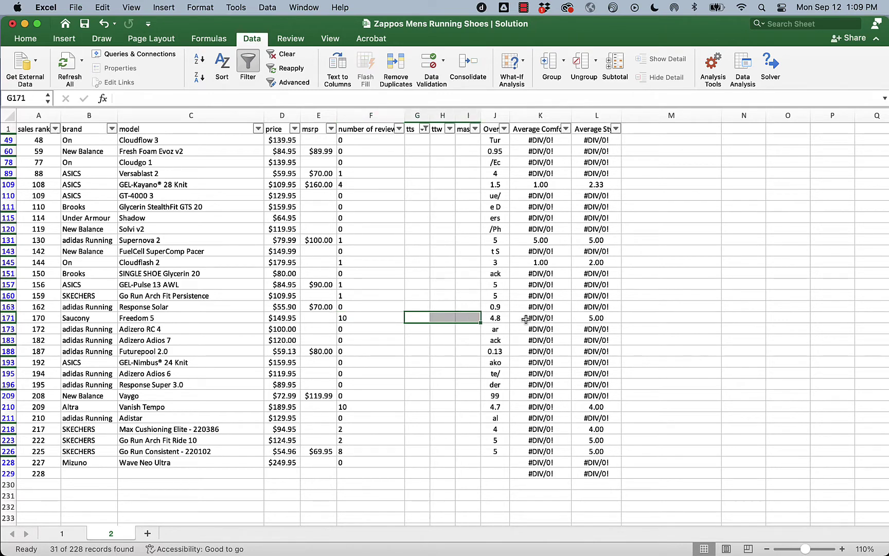
{"action": "left_click_drag", "start_coordinate": [525, 319], "coordinate": [579, 320]}
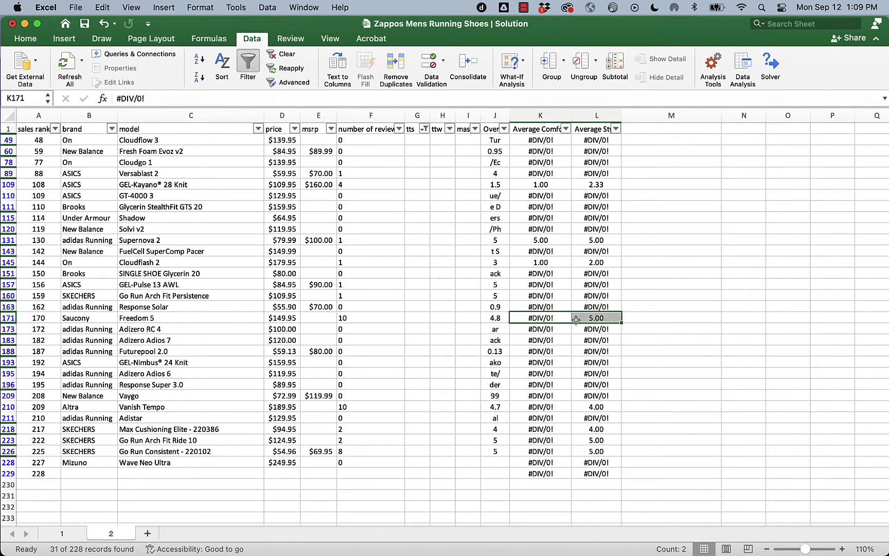
{"action": "left_click", "coordinate": [359, 318]}
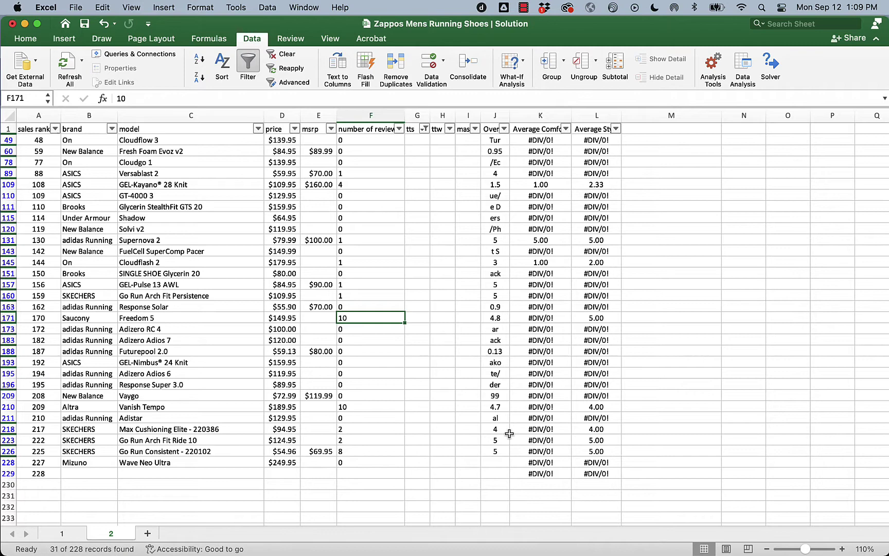
{"action": "left_click_drag", "start_coordinate": [606, 474], "coordinate": [40, 140]}
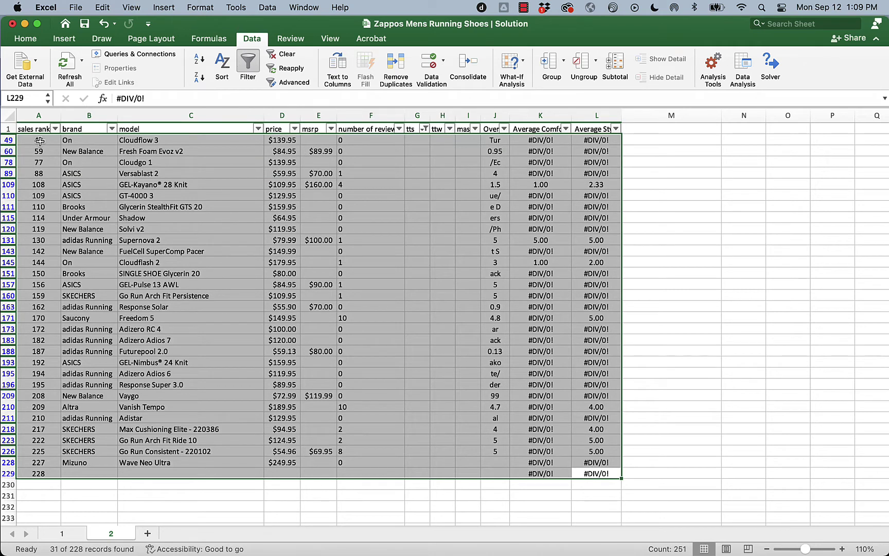
Step: Clear the contents of the selected blank-tts rows A49:L229
{"action": "right_click", "coordinate": [40, 142]}
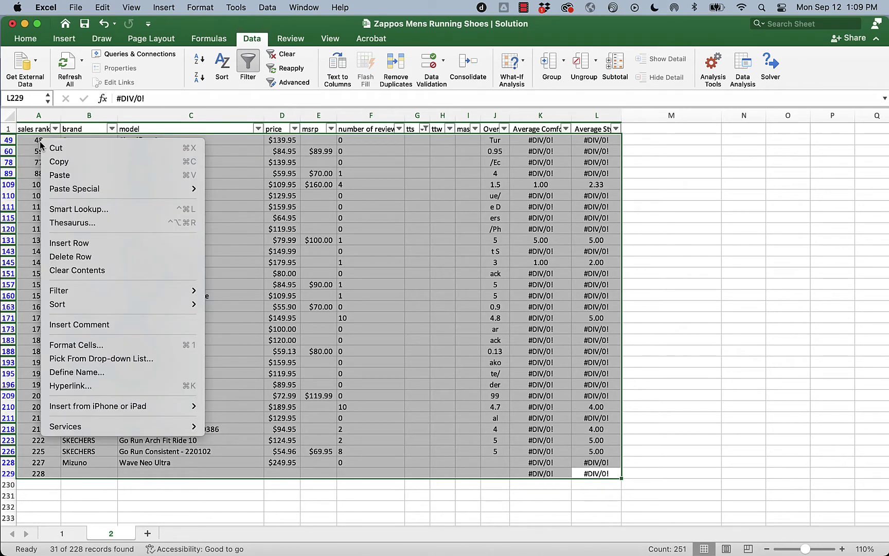
{"action": "left_click", "coordinate": [70, 271]}
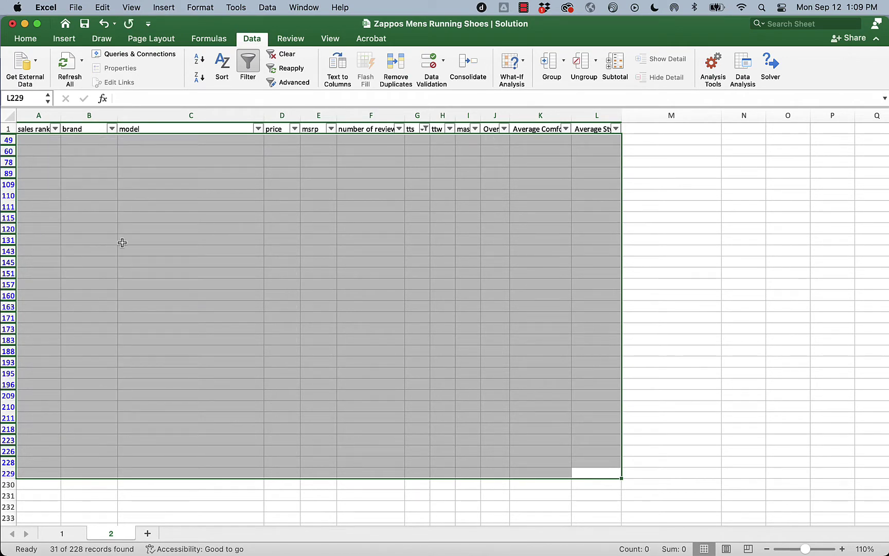
Step: Turn off the filter, select the whole sheet, and dismiss the file-access and AutoRecover alerts
{"action": "left_click", "coordinate": [249, 62]}
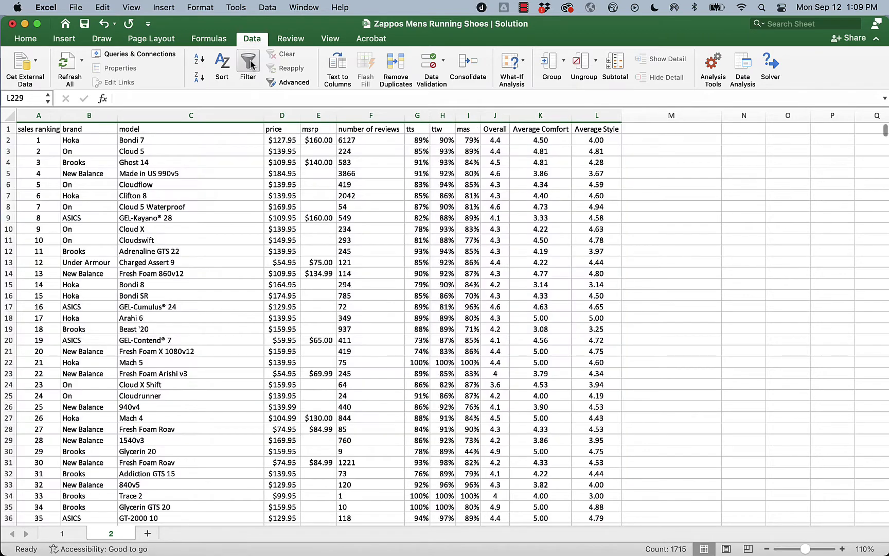
{"action": "left_click", "coordinate": [7, 114]}
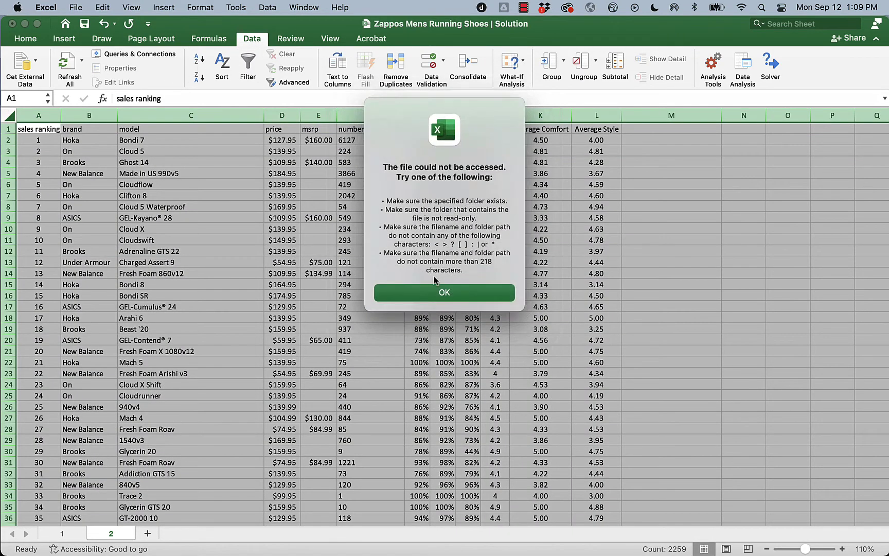
{"action": "left_click", "coordinate": [444, 292]}
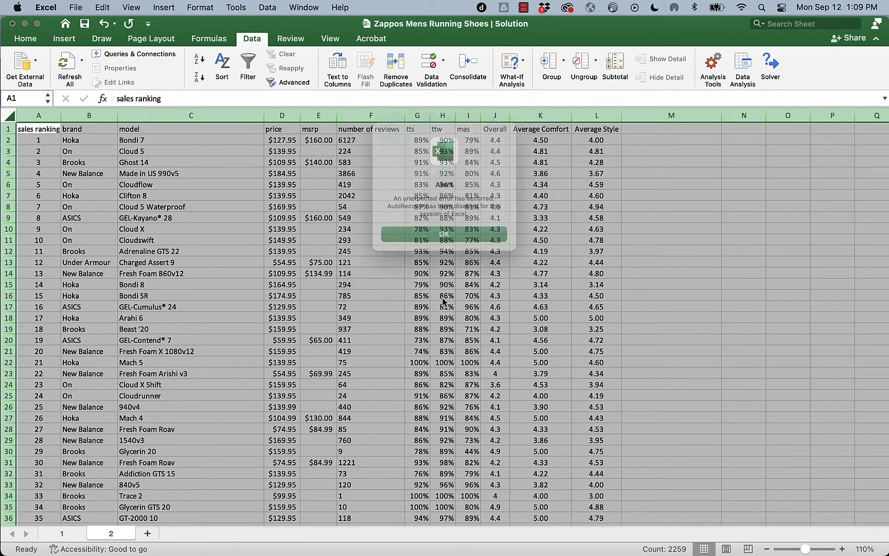
{"action": "left_click", "coordinate": [455, 240]}
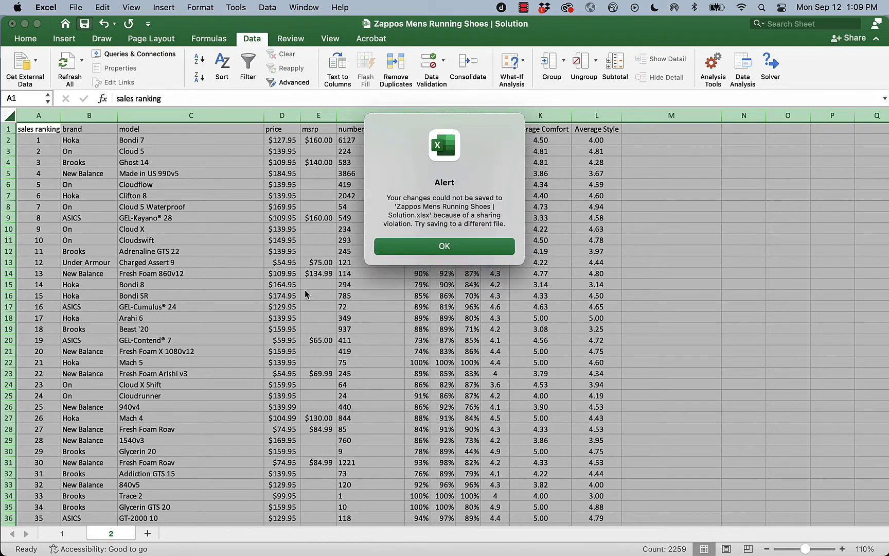
{"action": "left_click", "coordinate": [449, 247]}
{"action": "left_click", "coordinate": [449, 252]}
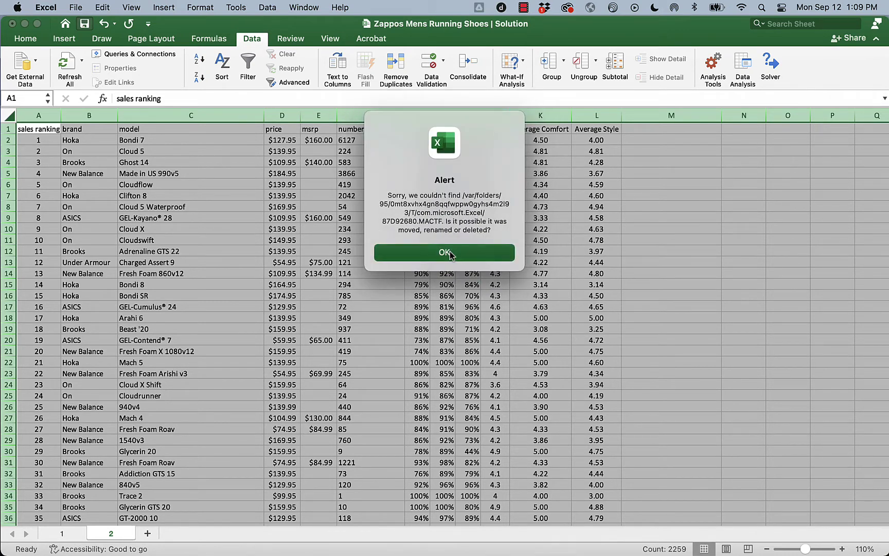
{"action": "left_click", "coordinate": [450, 274]}
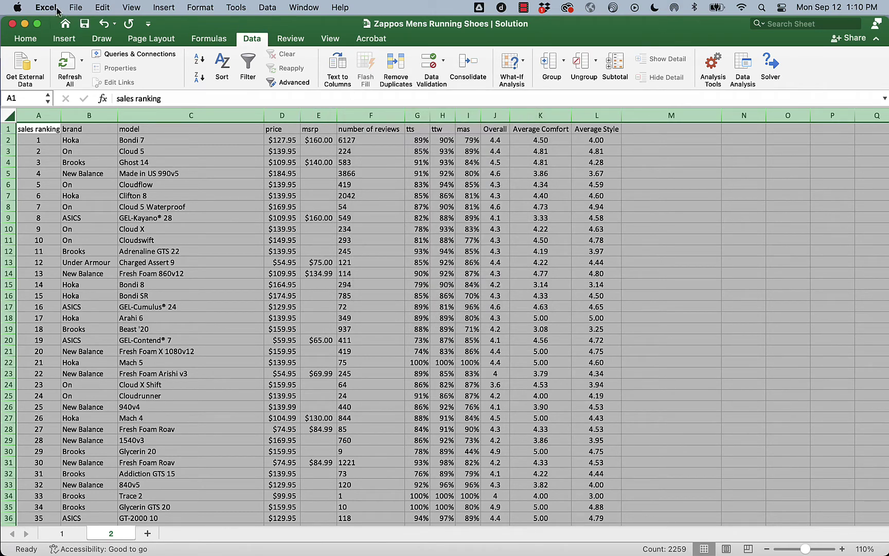
Step: Save a copy of the workbook to the Desktop as an .xlsx Excel Workbook
{"action": "left_click", "coordinate": [74, 9]}
{"action": "left_click", "coordinate": [86, 114]}
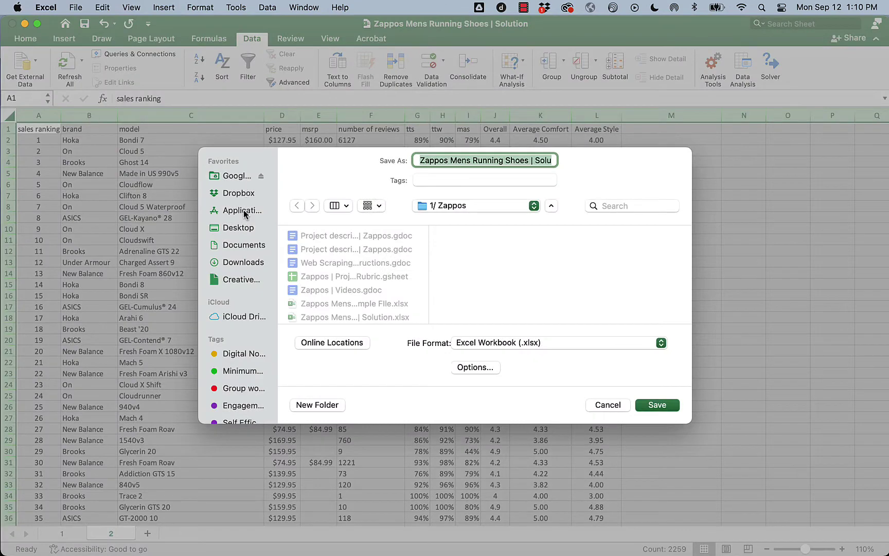
{"action": "left_click", "coordinate": [237, 227]}
{"action": "left_click", "coordinate": [657, 404]}
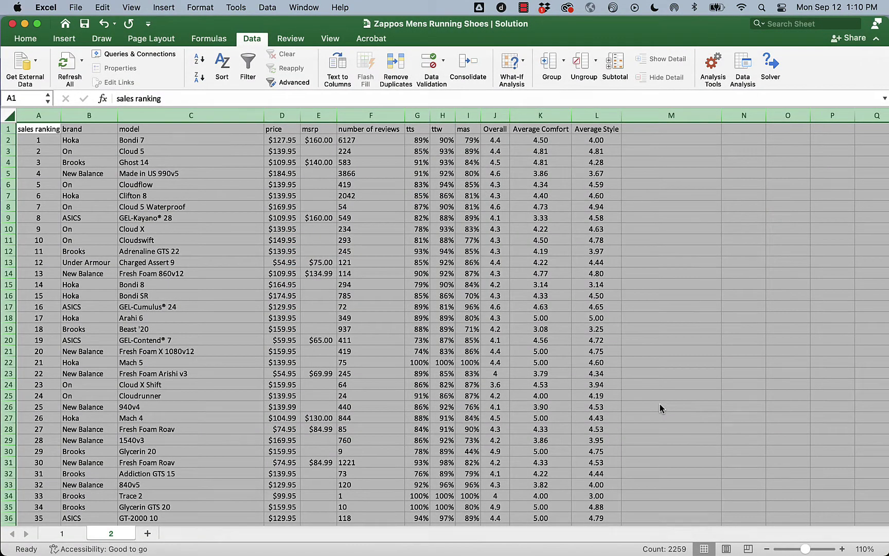
{"action": "left_click_drag", "start_coordinate": [468, 385], "coordinate": [468, 395]}
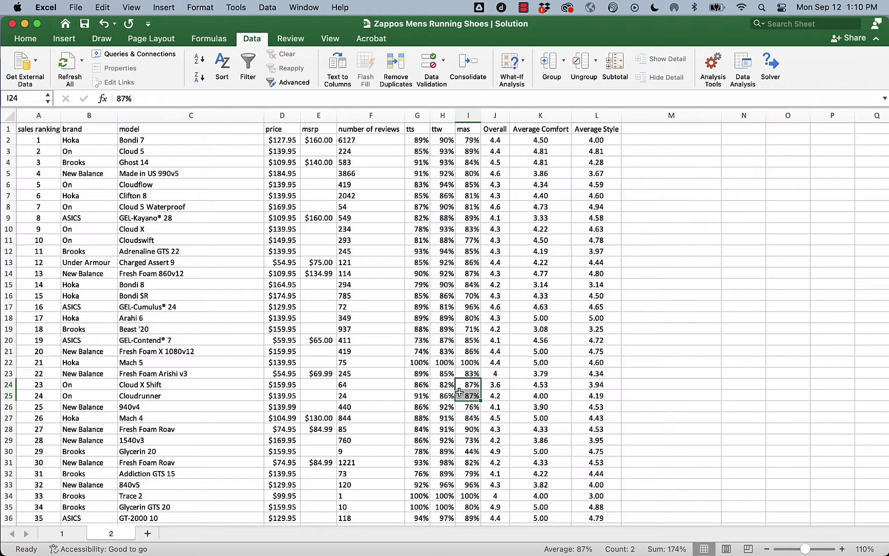
Step: Save the workbook to Google Drive's Classes > BA 322 > Project Descriptions > 1/ Zappos, replacing the Solution file
{"action": "left_click", "coordinate": [76, 8]}
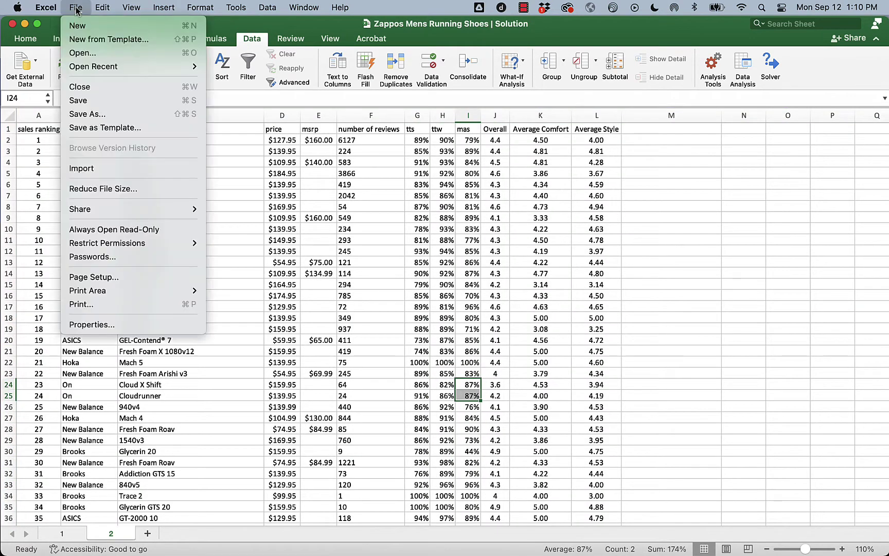
{"action": "left_click", "coordinate": [94, 115]}
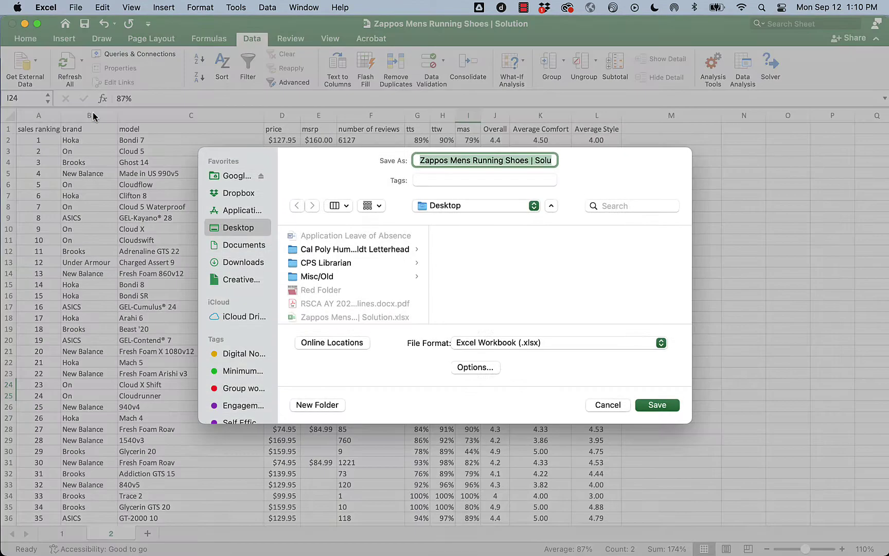
{"action": "left_click", "coordinate": [235, 177]}
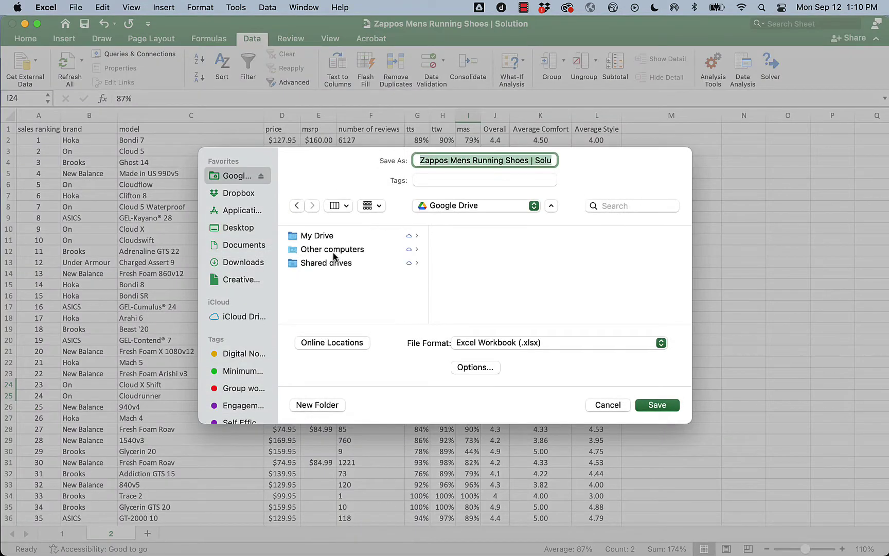
{"action": "left_click", "coordinate": [325, 237]}
{"action": "left_click", "coordinate": [461, 265]}
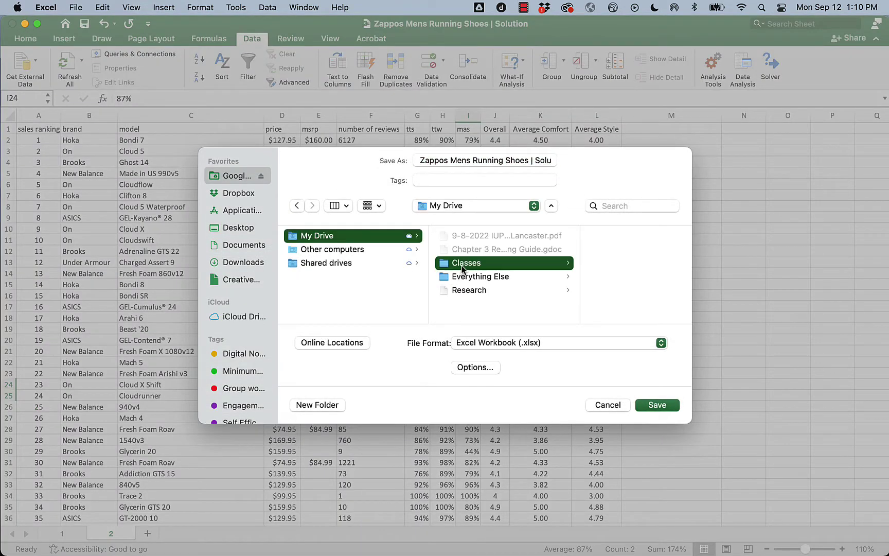
{"action": "left_click", "coordinate": [612, 237]}
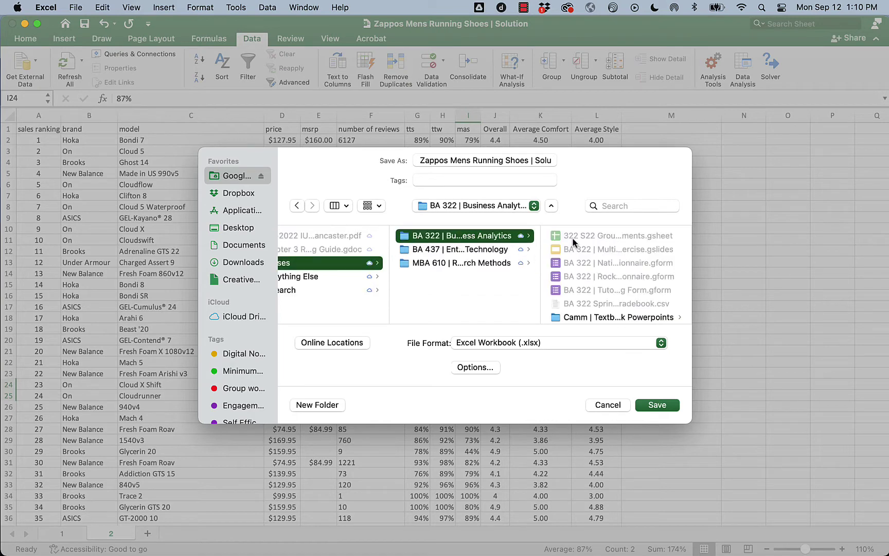
{"action": "scroll", "coordinate": [612, 272], "scroll_direction": "down", "scroll_amount": 5}
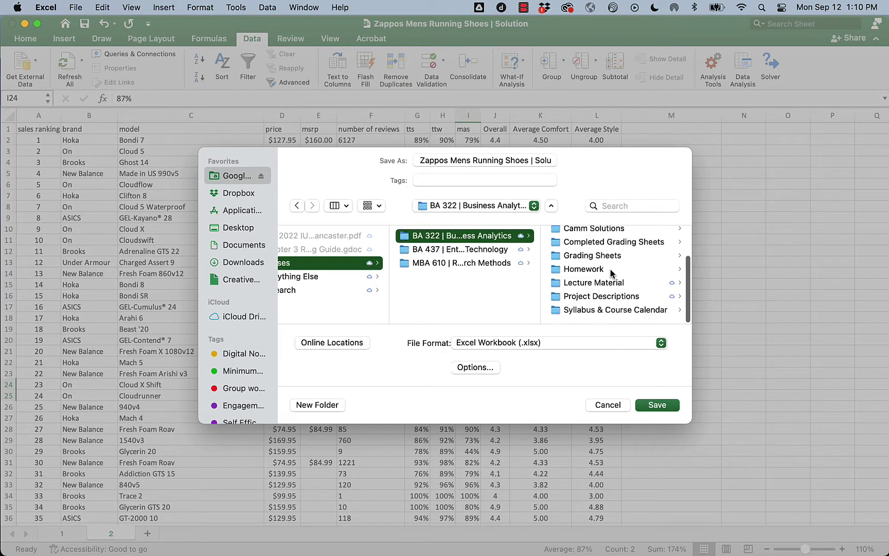
{"action": "left_click", "coordinate": [609, 298]}
{"action": "left_click", "coordinate": [579, 235]}
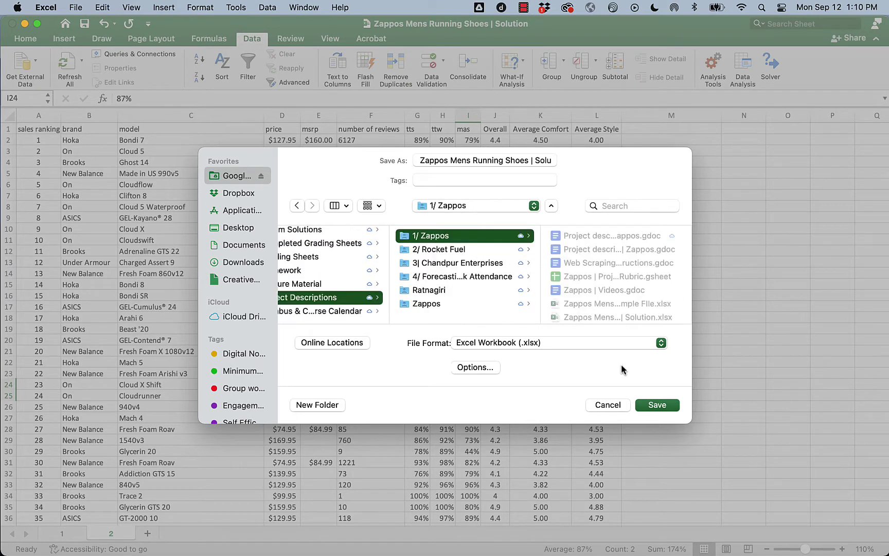
{"action": "left_click", "coordinate": [653, 405]}
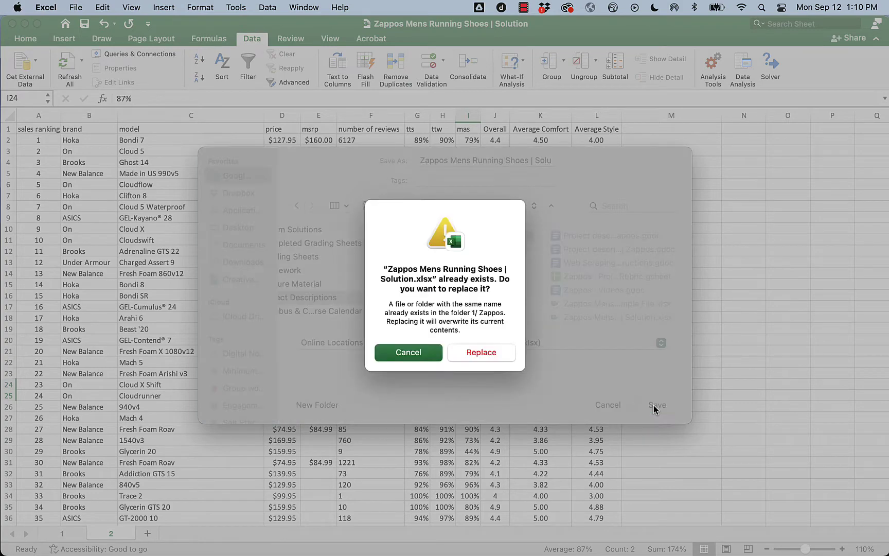
{"action": "left_click", "coordinate": [470, 353]}
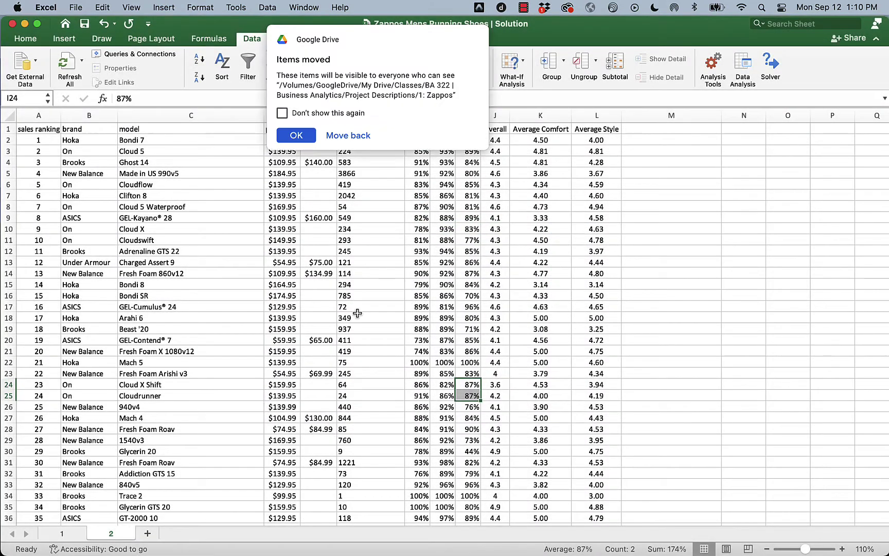
Step: Dismiss the Google Drive notices and check the ASICS row and blank row 49
{"action": "left_click", "coordinate": [296, 137]}
{"action": "left_click", "coordinate": [480, 7]}
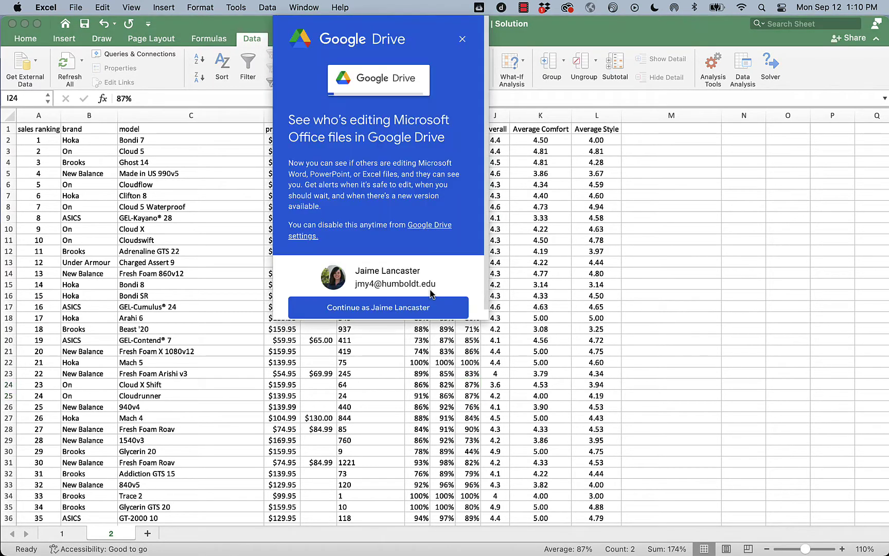
{"action": "left_click", "coordinate": [462, 40]}
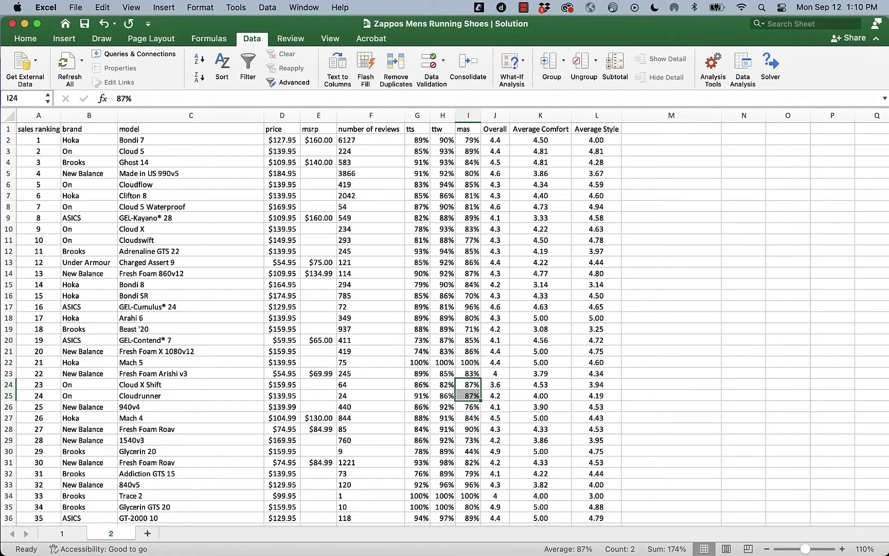
{"action": "left_click", "coordinate": [76, 340]}
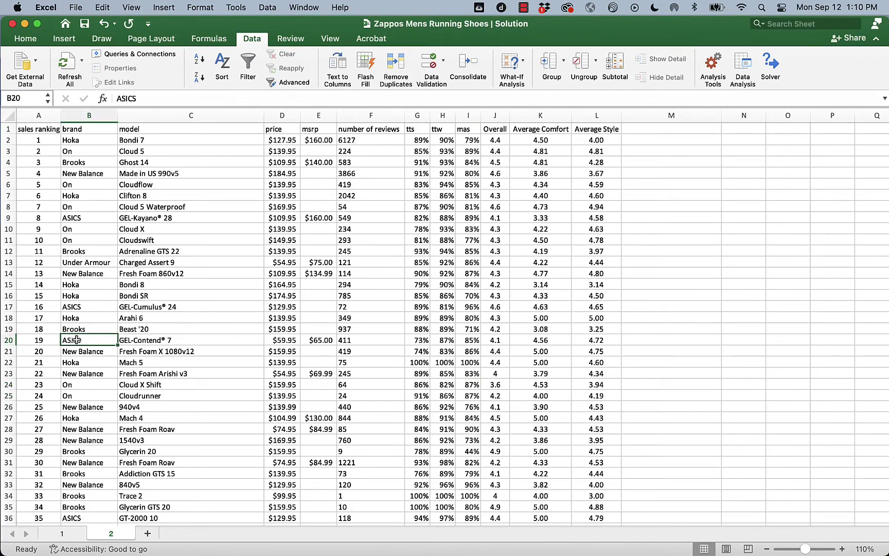
{"action": "scroll", "coordinate": [77, 340], "scroll_direction": "down", "scroll_amount": 10}
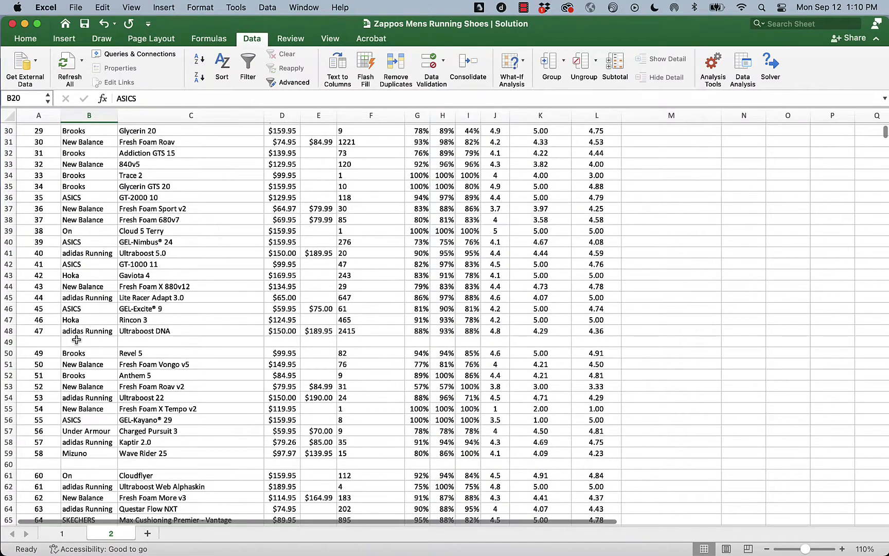
{"action": "left_click", "coordinate": [49, 344]}
{"action": "scroll", "coordinate": [48, 344], "scroll_direction": "up", "scroll_amount": 10}
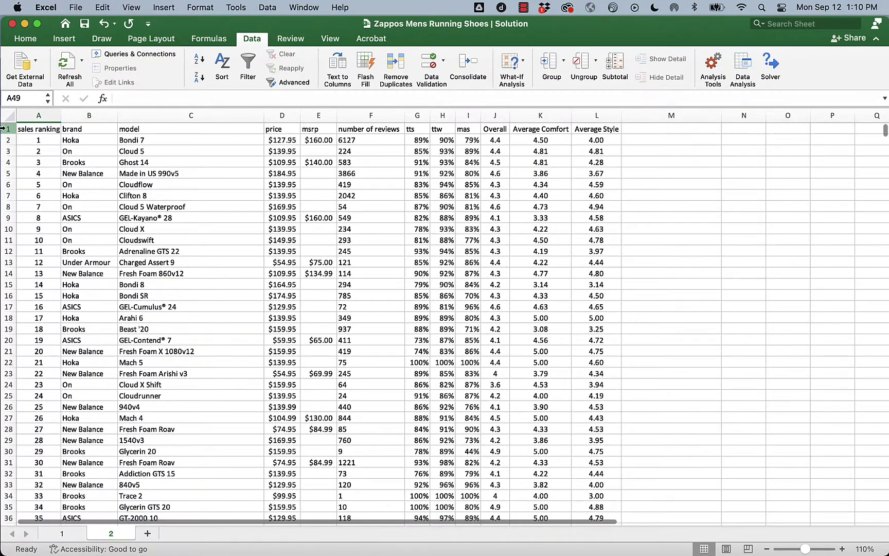
Step: Sort the whole sheet by sales ranking, Smallest to Largest, and scroll through the compacted rows
{"action": "left_click", "coordinate": [9, 116]}
{"action": "left_click", "coordinate": [222, 67]}
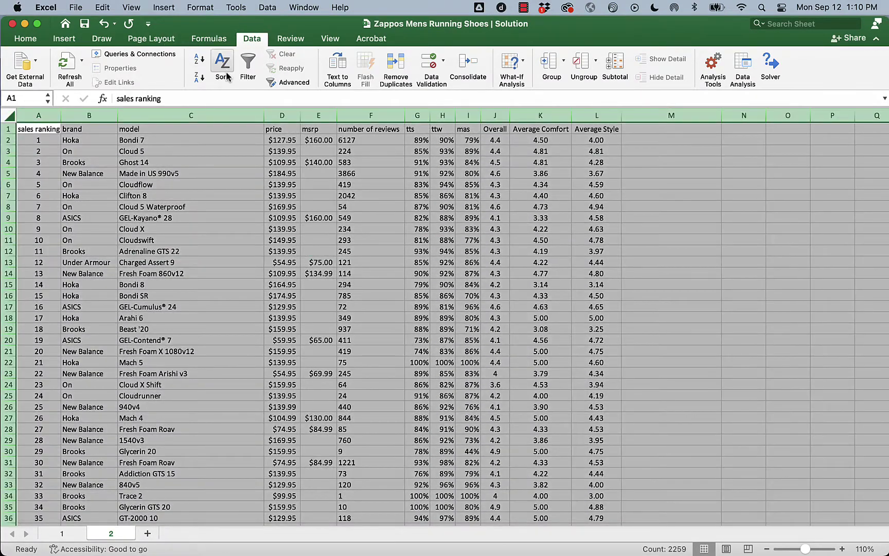
{"action": "left_click", "coordinate": [323, 87]}
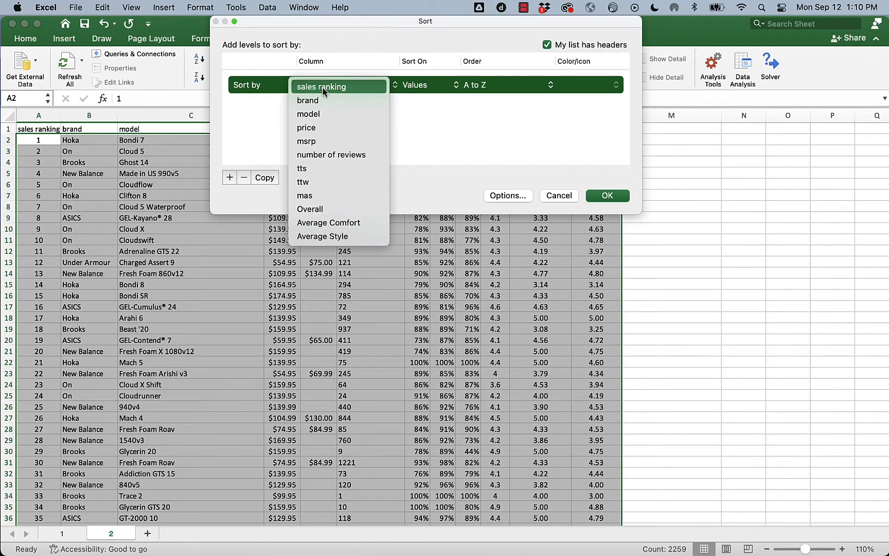
{"action": "left_click", "coordinate": [322, 88]}
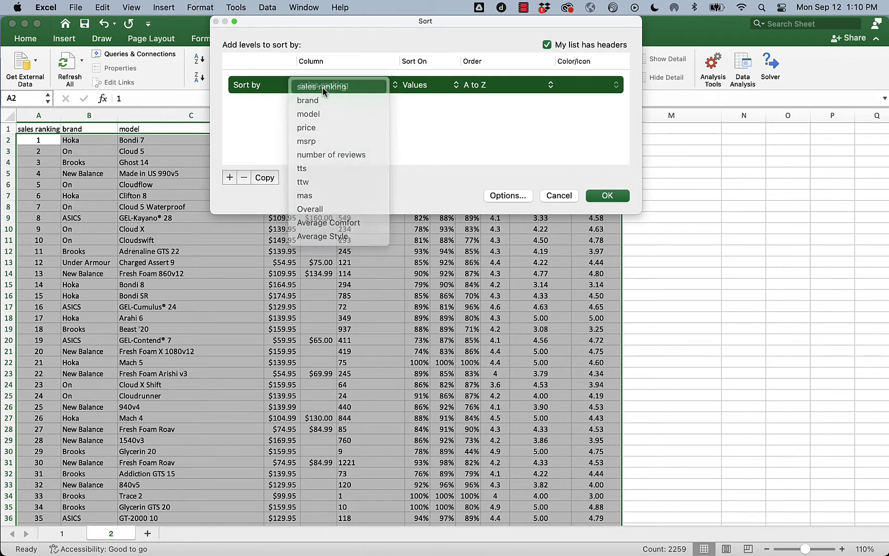
{"action": "left_click", "coordinate": [595, 195]}
{"action": "left_click", "coordinate": [429, 374]}
{"action": "scroll", "coordinate": [429, 375], "scroll_direction": "down", "scroll_amount": 5}
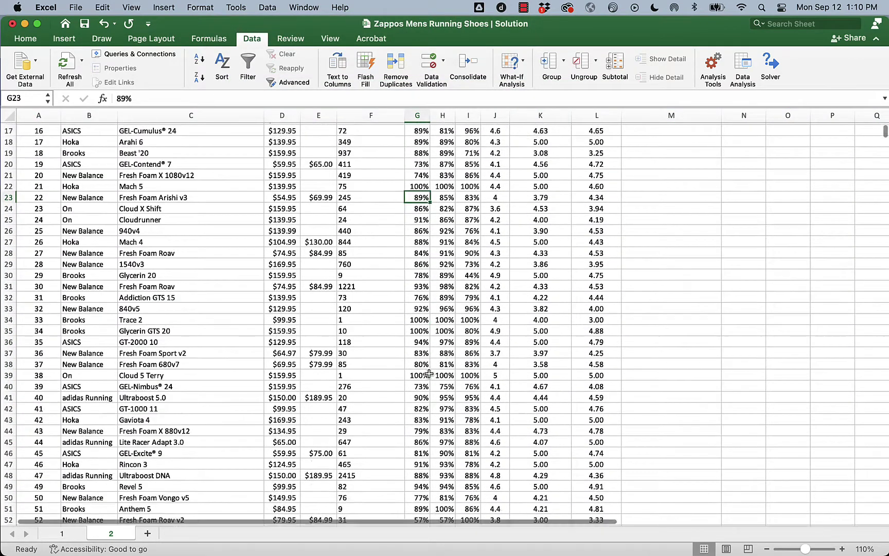
{"action": "scroll", "coordinate": [428, 374], "scroll_direction": "down", "scroll_amount": 20}
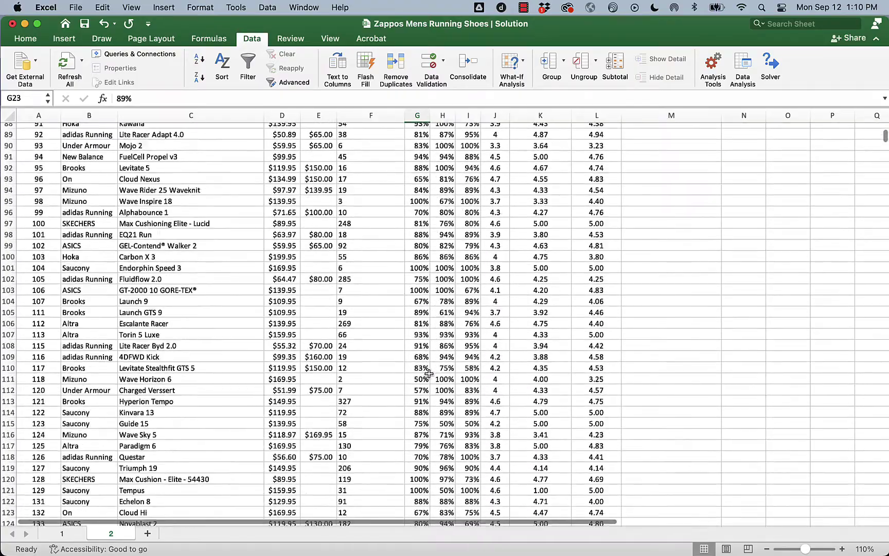
{"action": "scroll", "coordinate": [429, 374], "scroll_direction": "down", "scroll_amount": 20}
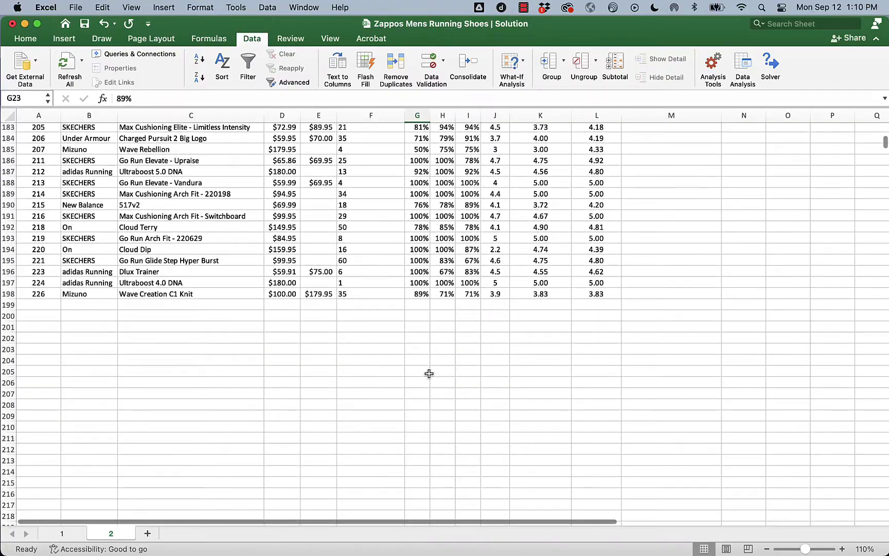
{"action": "scroll", "coordinate": [429, 374], "scroll_direction": "up", "scroll_amount": 6}
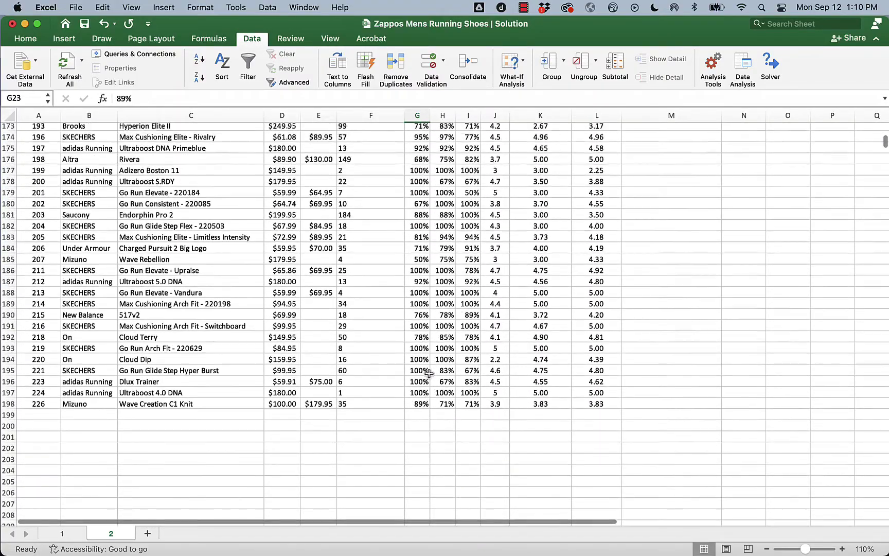
{"action": "scroll", "coordinate": [429, 374], "scroll_direction": "up", "scroll_amount": 15}
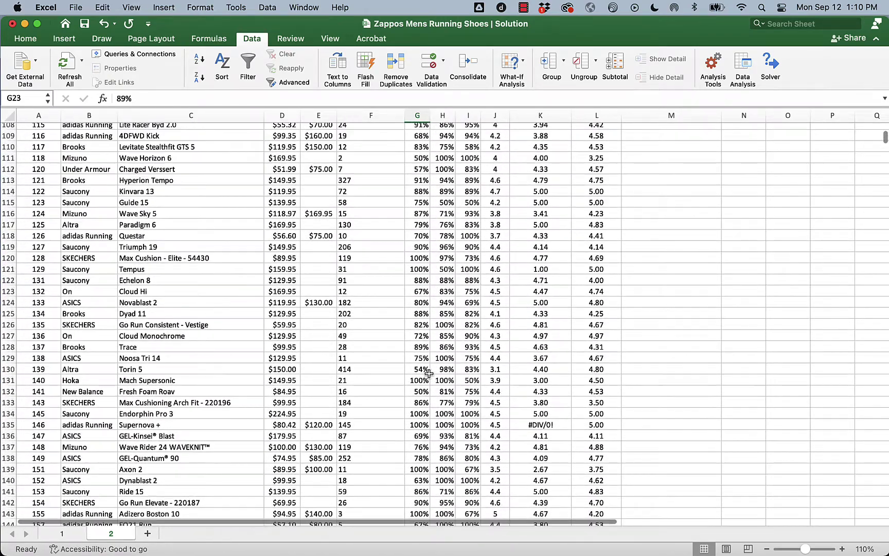
{"action": "left_click", "coordinate": [537, 426]}
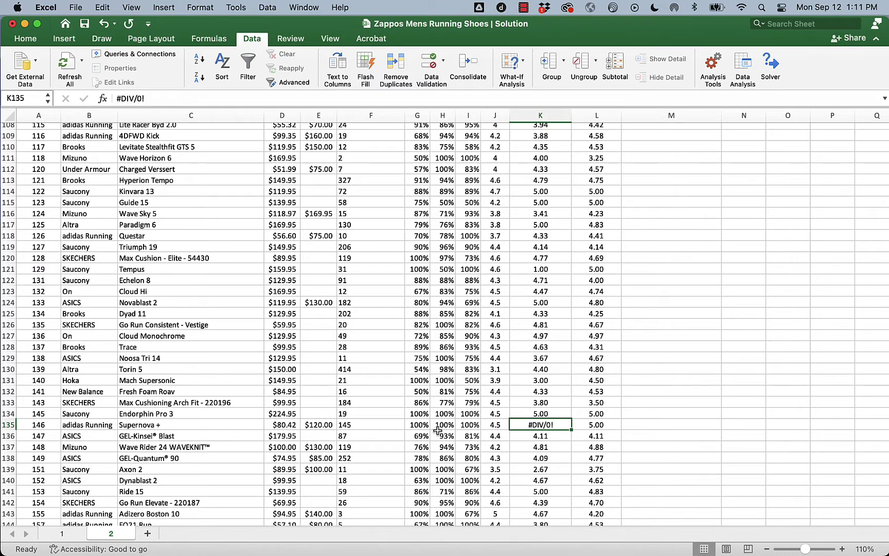
{"action": "left_click", "coordinate": [372, 426]}
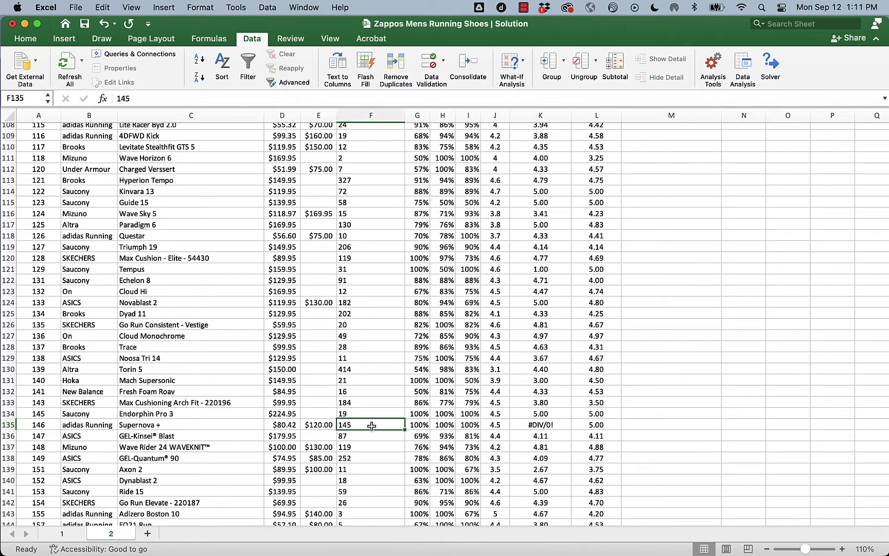
{"action": "left_click_drag", "start_coordinate": [418, 425], "coordinate": [487, 424]}
{"action": "left_click", "coordinate": [596, 424]}
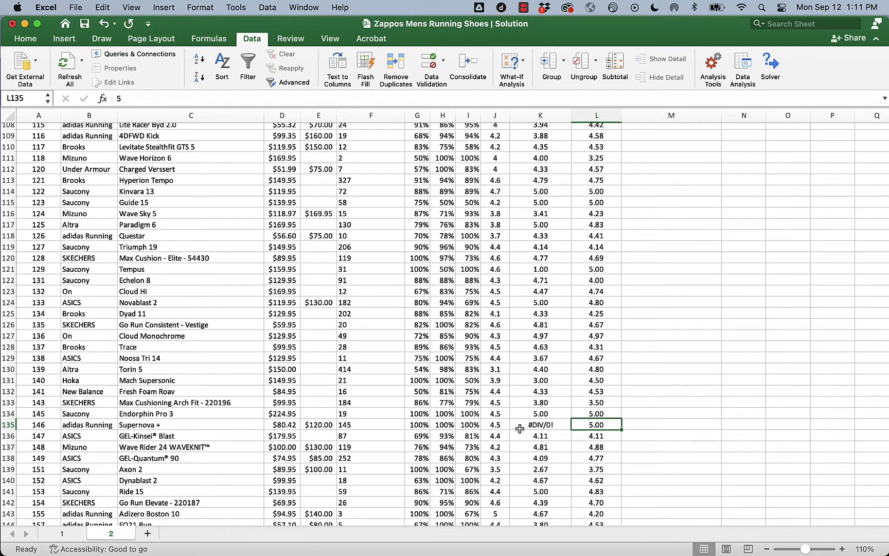
{"action": "left_click_drag", "start_coordinate": [398, 426], "coordinate": [387, 426]}
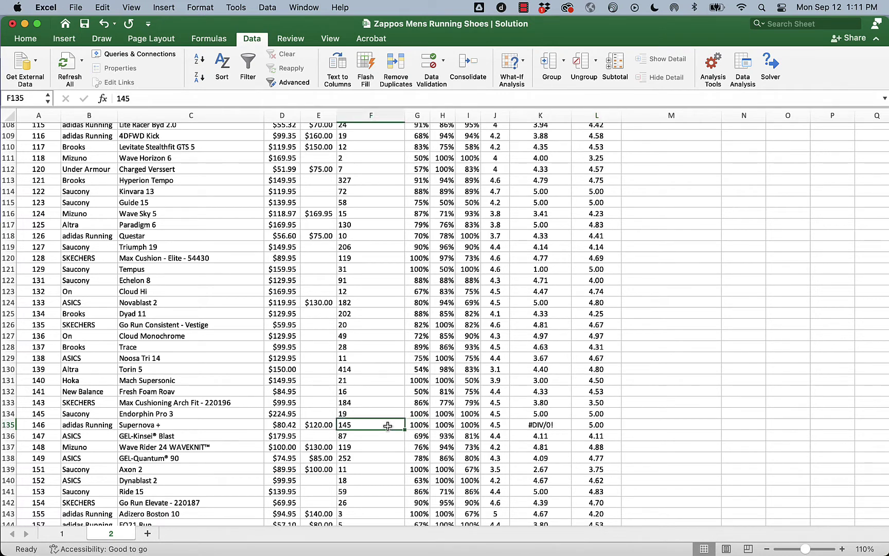
{"action": "left_click", "coordinate": [493, 425]}
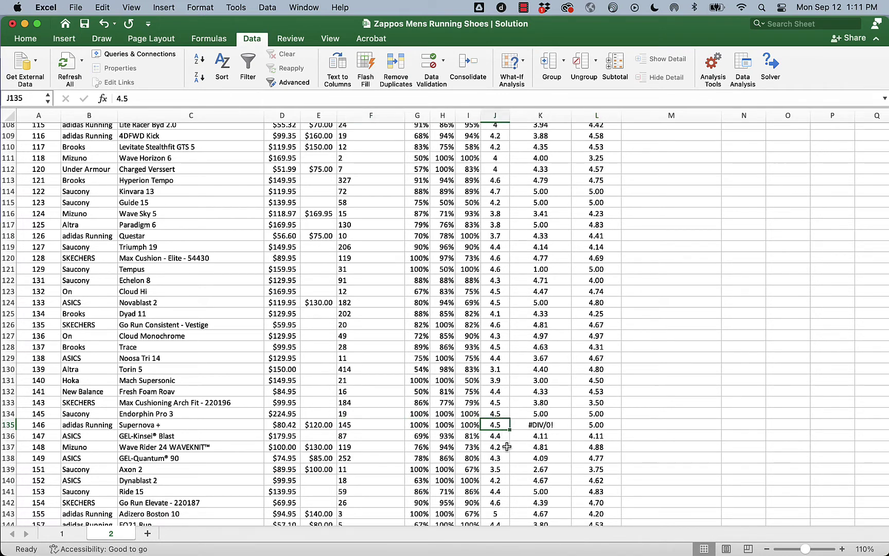
{"action": "left_click", "coordinate": [416, 426]}
{"action": "left_click_drag", "start_coordinate": [417, 426], "coordinate": [598, 427]}
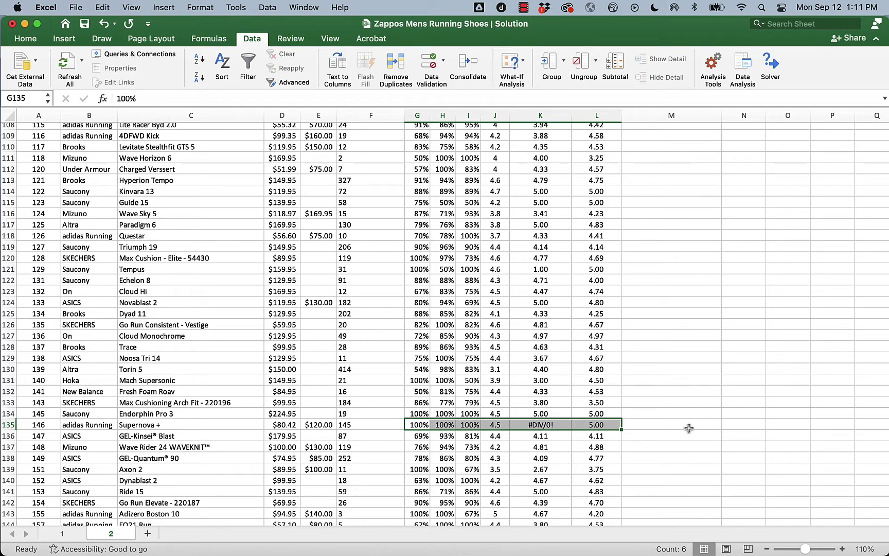
Step: Clear the contents of row 135, the Supernova + row showing #DIV/0!
{"action": "left_click", "coordinate": [9, 425]}
{"action": "right_click", "coordinate": [9, 425]}
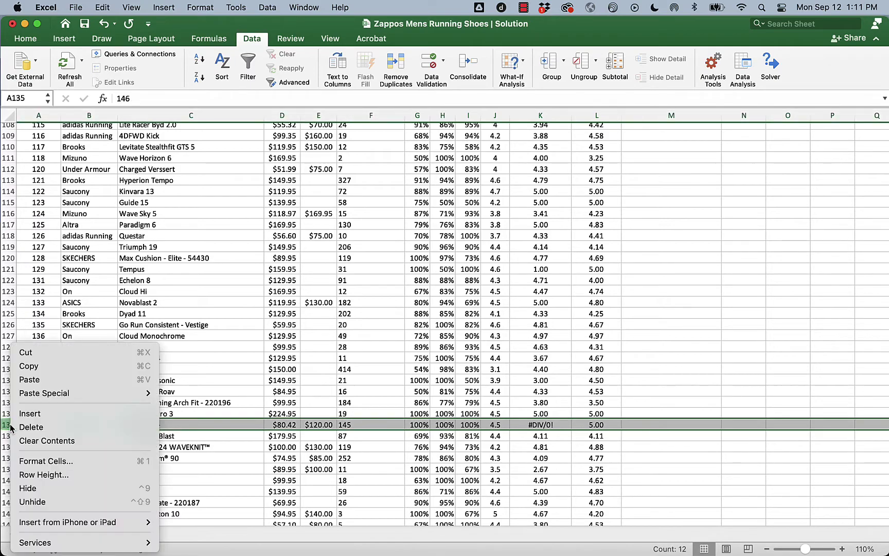
{"action": "left_click", "coordinate": [32, 440]}
Step: Sort the entire sheet by sales ranking, smallest to largest
{"action": "scroll", "coordinate": [691, 370], "scroll_direction": "up", "scroll_amount": 2}
{"action": "scroll", "coordinate": [691, 371], "scroll_direction": "up", "scroll_amount": 14}
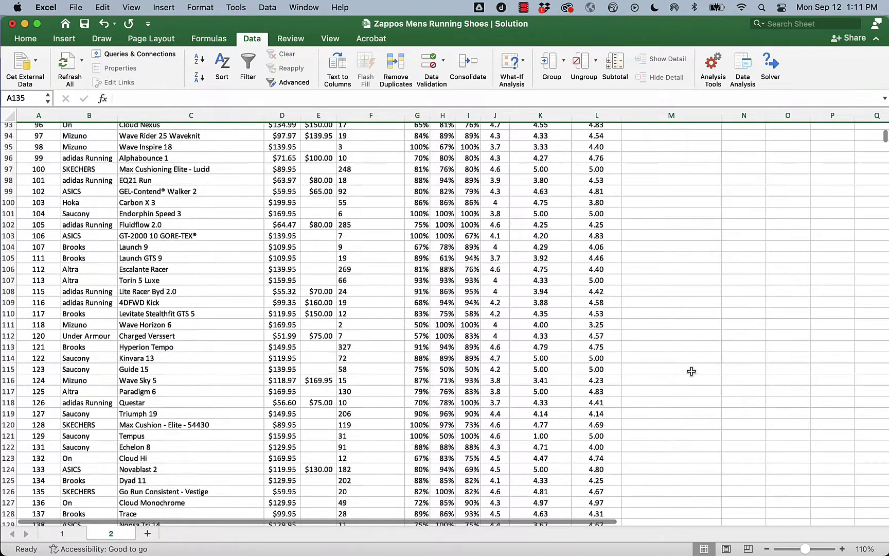
{"action": "scroll", "coordinate": [691, 371], "scroll_direction": "up", "scroll_amount": 12}
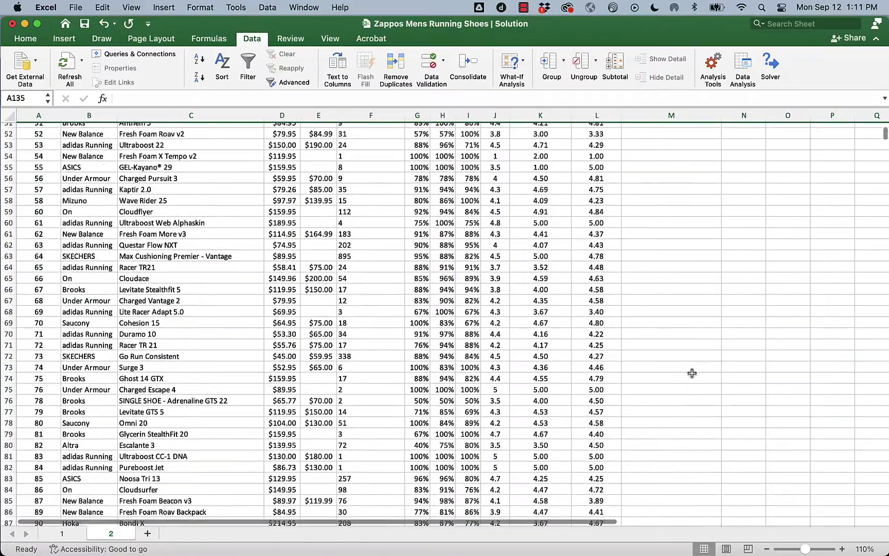
{"action": "scroll", "coordinate": [691, 374], "scroll_direction": "up", "scroll_amount": 7}
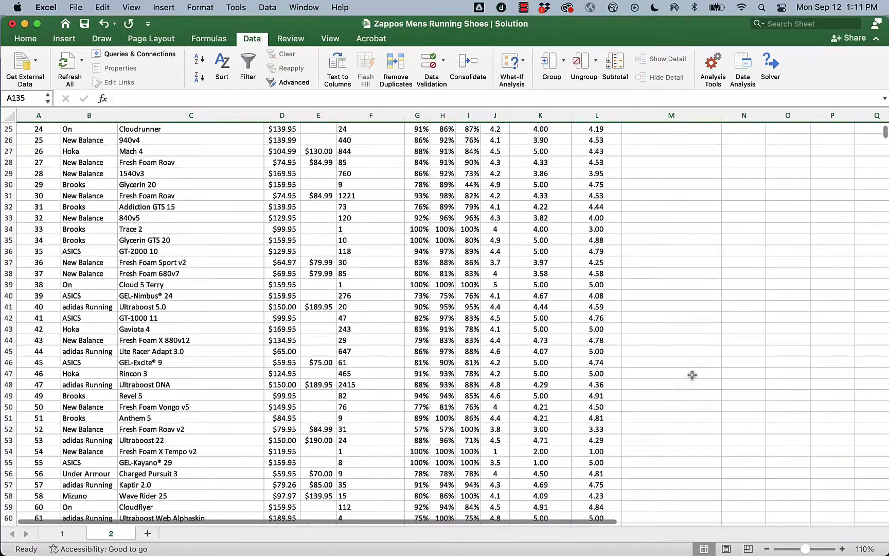
{"action": "scroll", "coordinate": [691, 375], "scroll_direction": "up", "scroll_amount": 3}
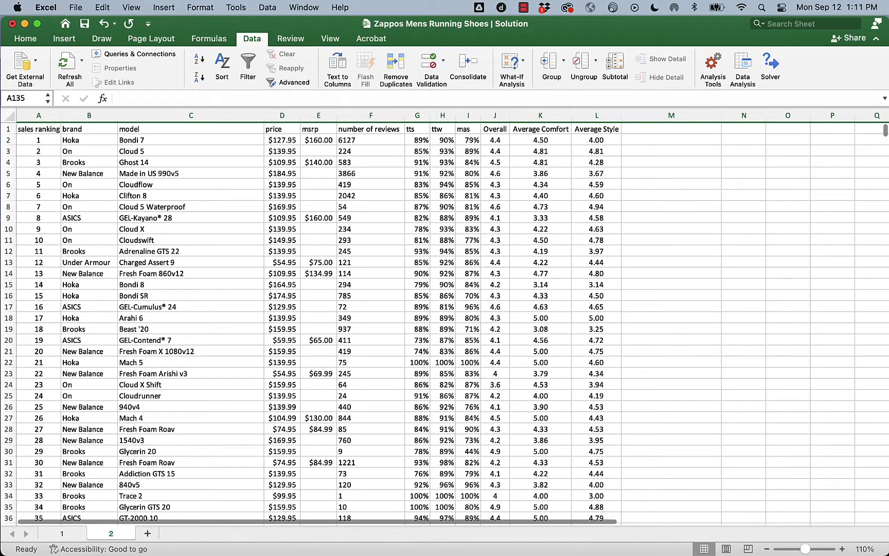
{"action": "left_click", "coordinate": [8, 114]}
{"action": "left_click", "coordinate": [222, 64]}
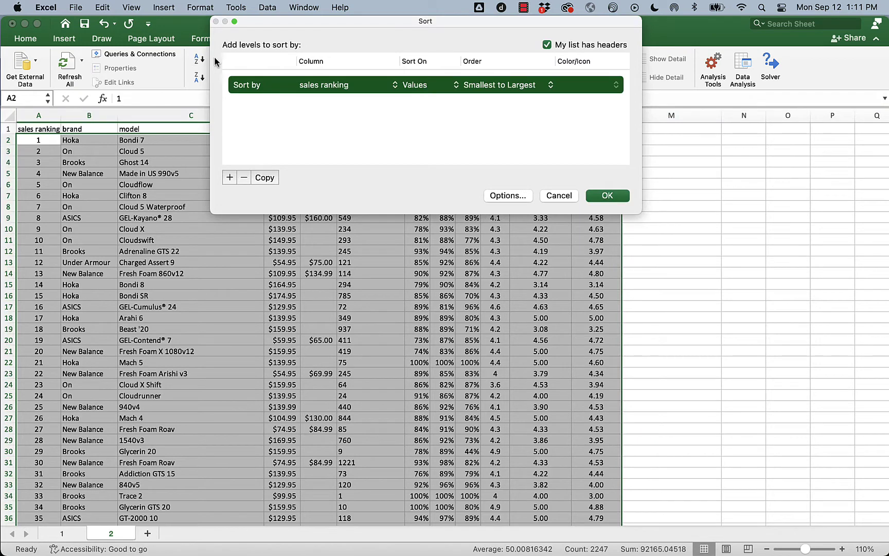
{"action": "left_click", "coordinate": [610, 196]}
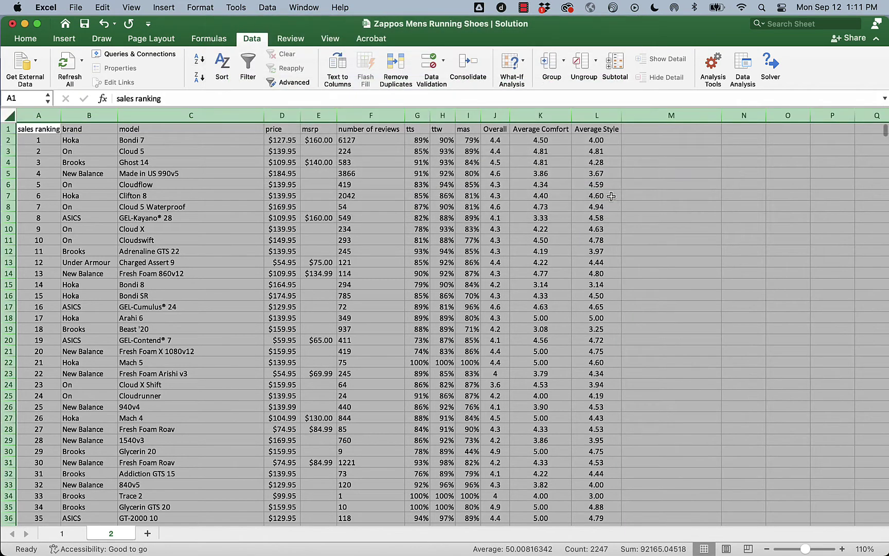
{"action": "left_click", "coordinate": [651, 233]}
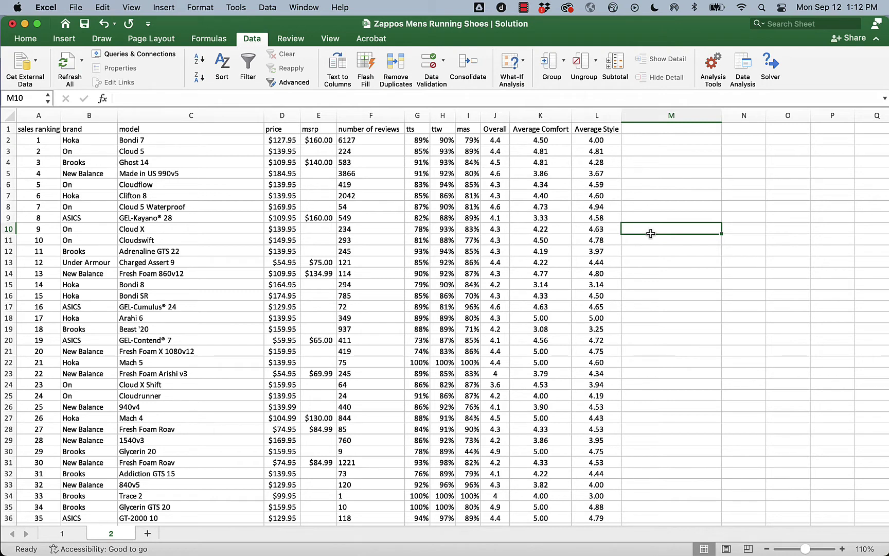
Step: Retype headers A1:C1 as Sales Ranking, Brand and Model
{"action": "left_click", "coordinate": [27, 130]}
{"action": "left_click_drag", "start_coordinate": [33, 129], "coordinate": [471, 130]}
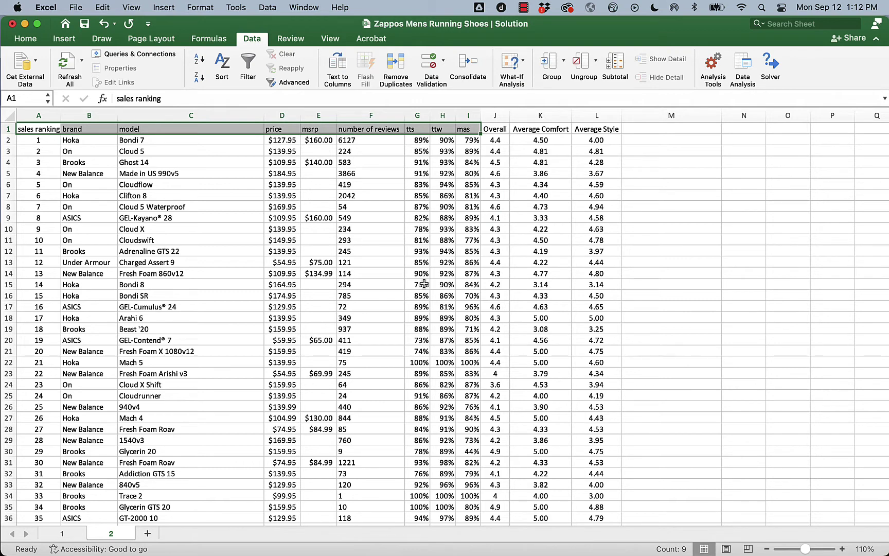
{"action": "key", "text": "Right"}
{"action": "key", "text": "Right"}
{"action": "key", "text": "Right"}
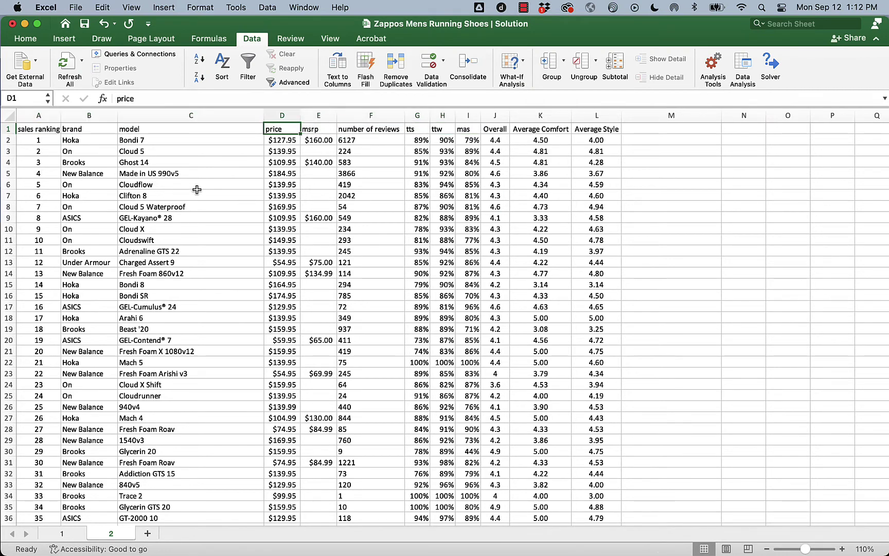
{"action": "left_click", "coordinate": [31, 133]}
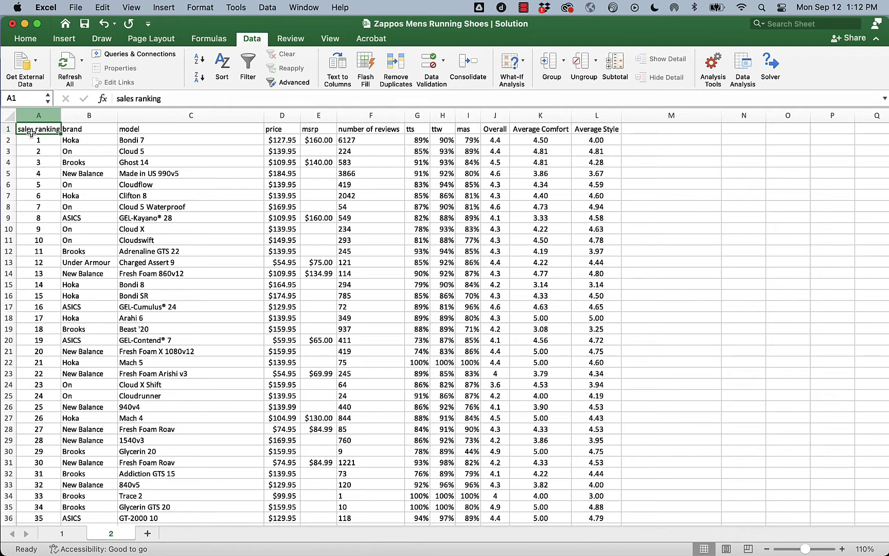
{"action": "type", "text": "Sales Ranking"}
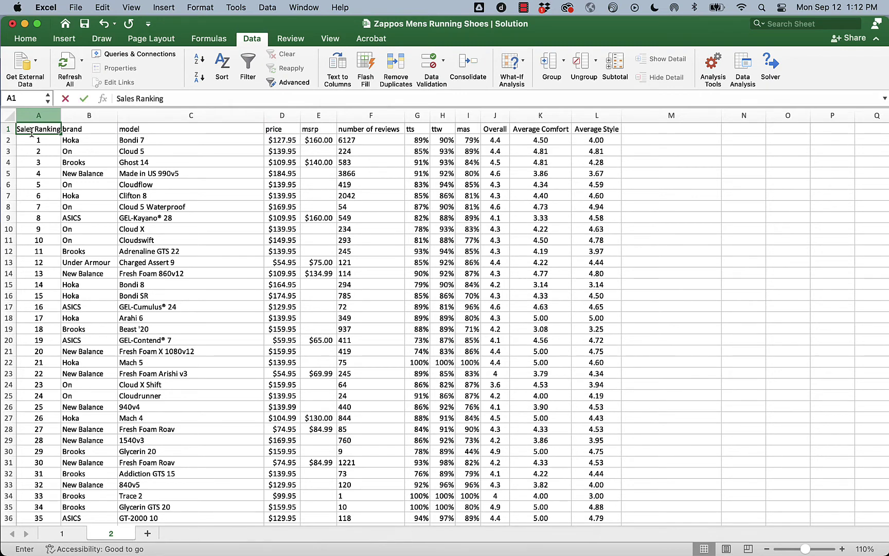
{"action": "key", "text": "Tab"}
{"action": "type", "text": "Brand"}
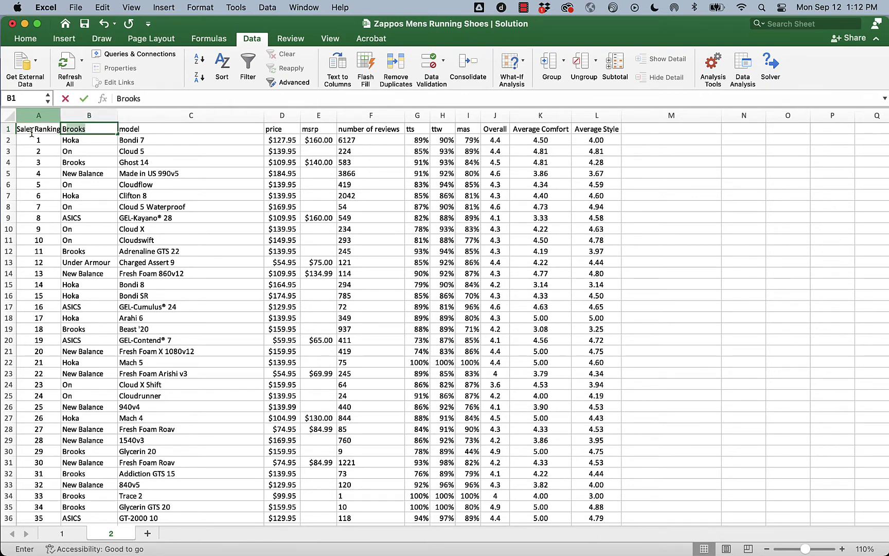
{"action": "key", "text": "Tab"}
{"action": "type", "text": "Model"}
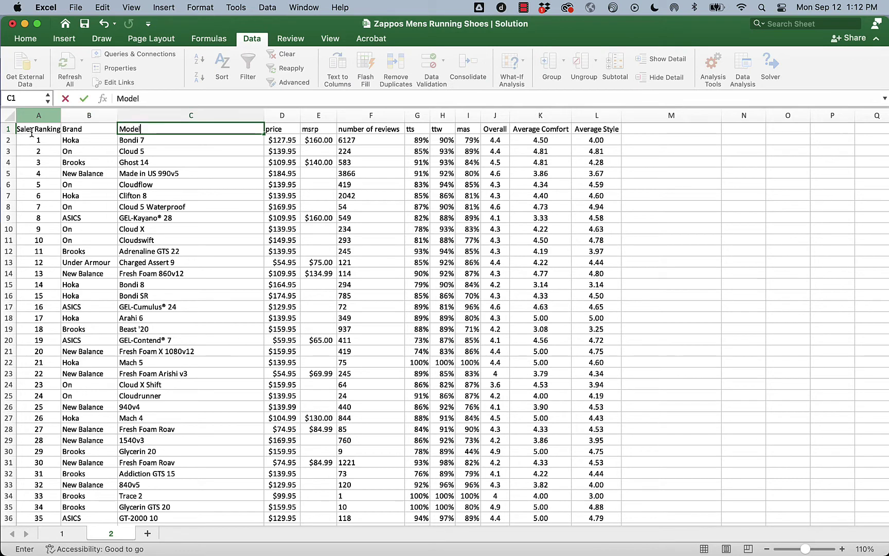
{"action": "key", "text": "Tab"}
Step: Retype the remaining headers as Price, MSRP, Number of Reviews, TTS, TTW and MAS
{"action": "type", "text": "Price"}
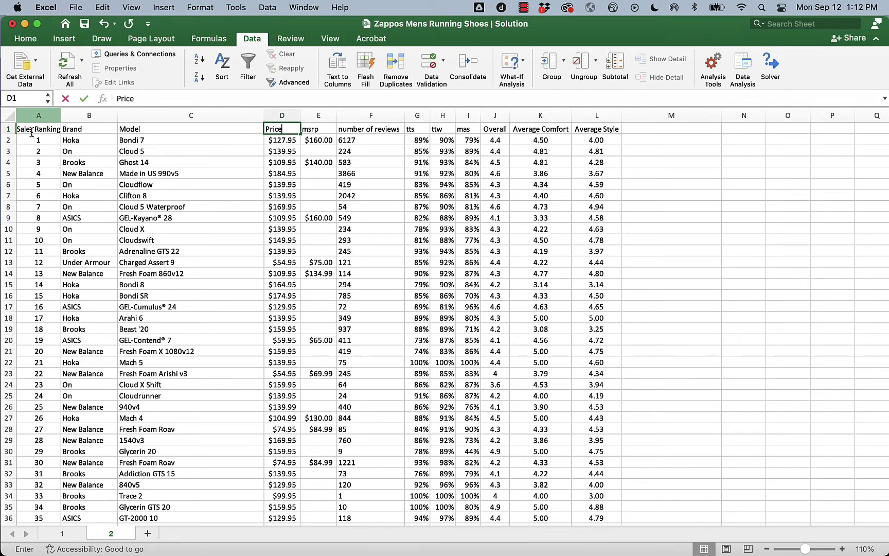
{"action": "key", "text": "Tab"}
{"action": "type", "text": "MSRP"}
{"action": "key", "text": "Tab"}
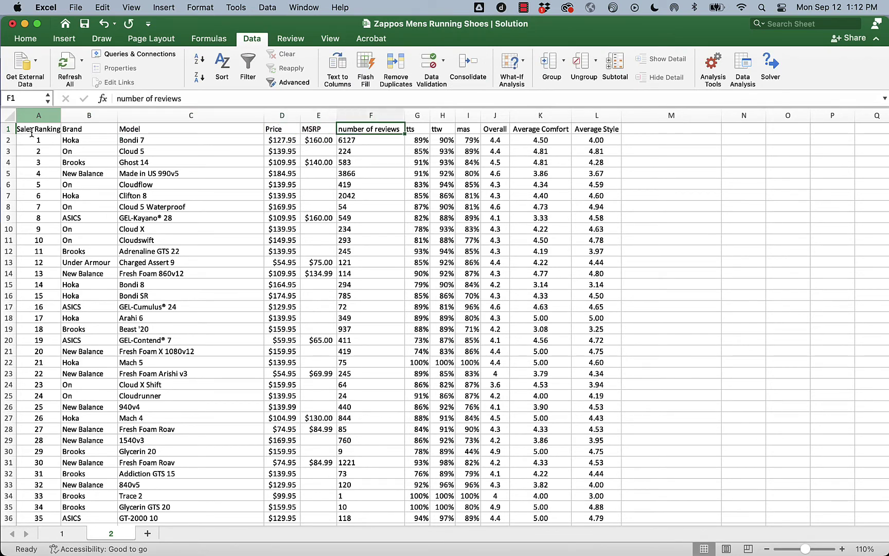
{"action": "type", "text": "Number of"}
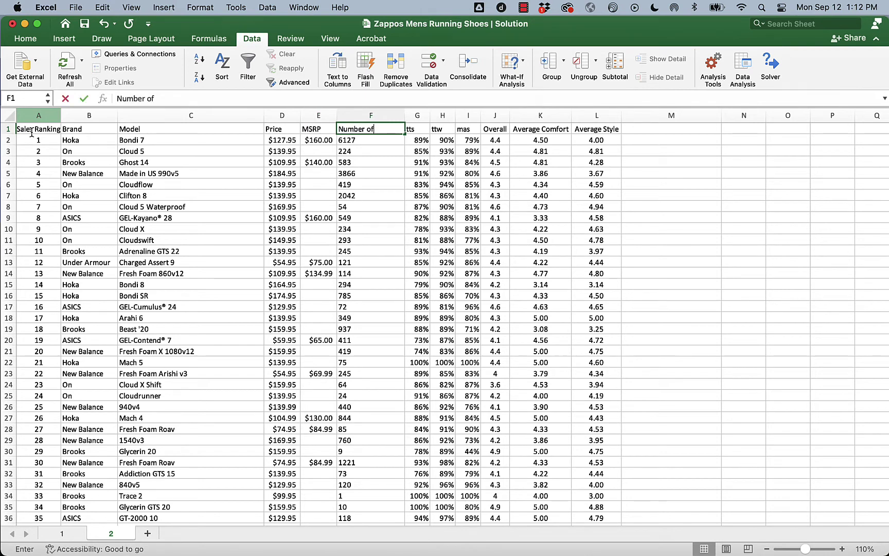
{"action": "type", "text": " Reviews"}
{"action": "key", "text": "Tab"}
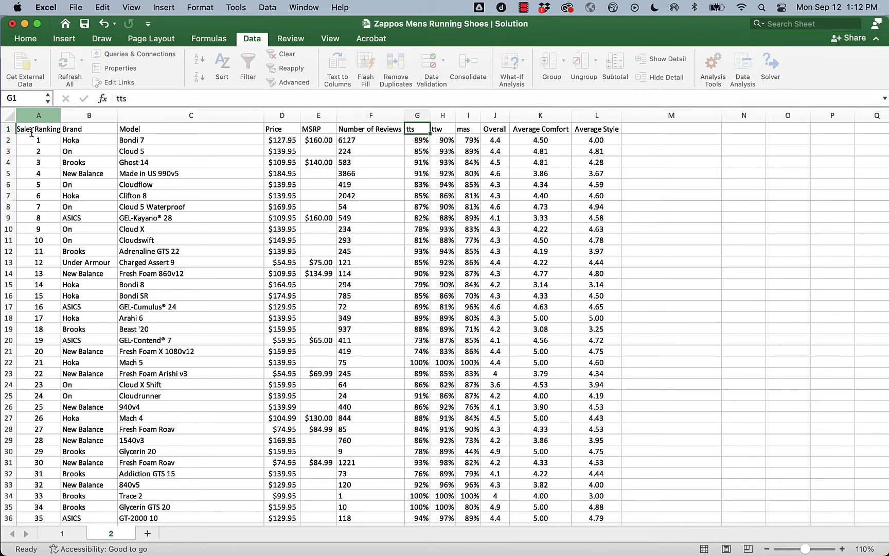
{"action": "type", "text": "TTS"}
{"action": "key", "text": "Tab"}
{"action": "type", "text": "TTW"}
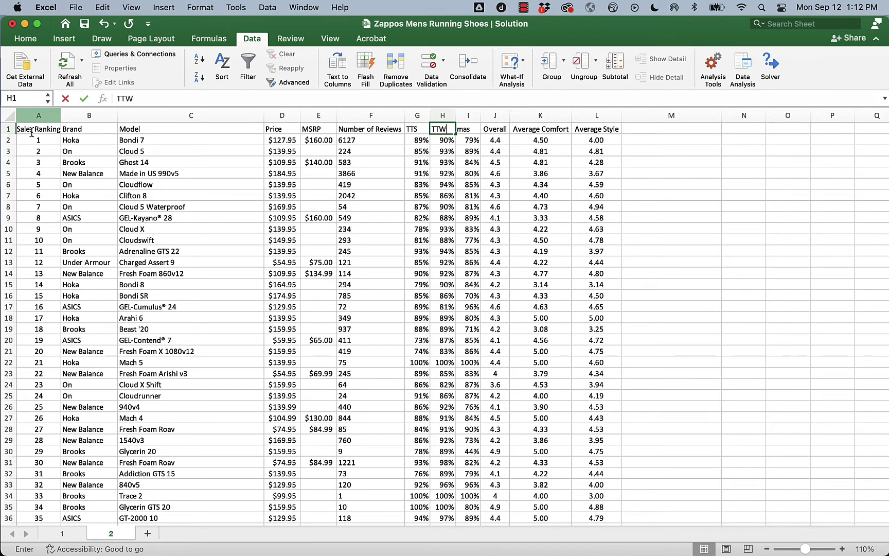
{"action": "key", "text": "Tab"}
{"action": "type", "text": "MAS"}
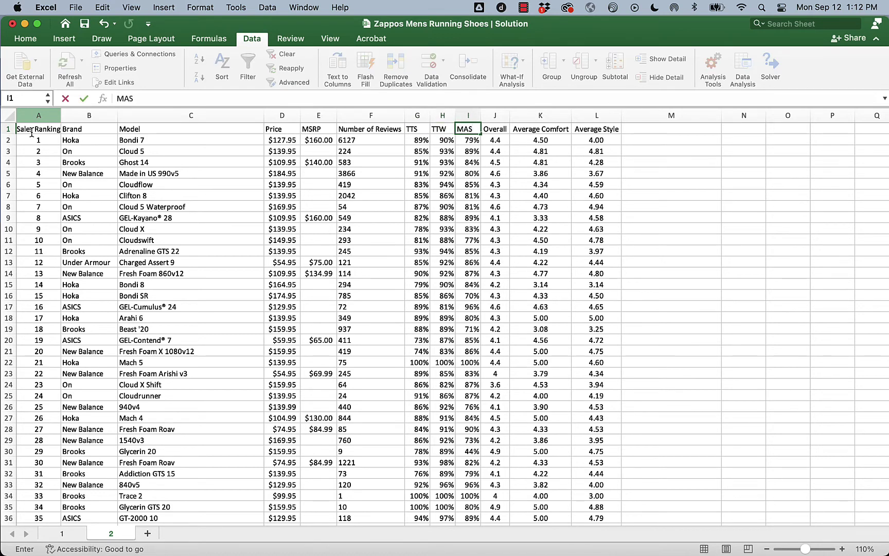
Step: Commit the MAS header, save the workbook to Google Drive and close the 'Items moved' notice
{"action": "left_click", "coordinate": [812, 236]}
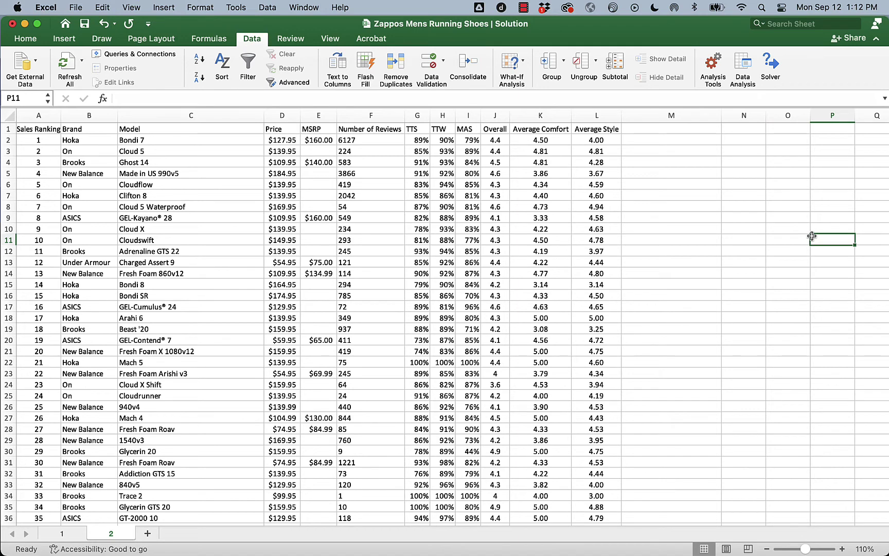
{"action": "left_click", "coordinate": [85, 24]}
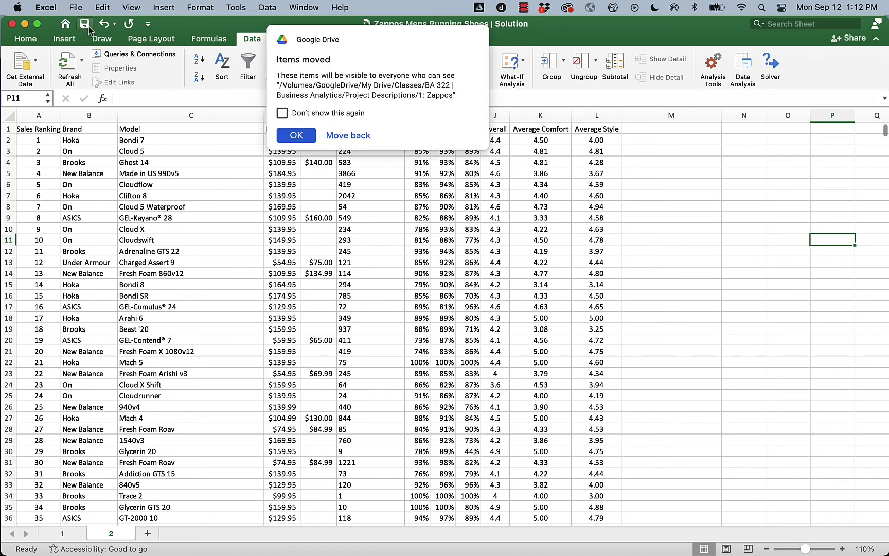
{"action": "left_click", "coordinate": [297, 136]}
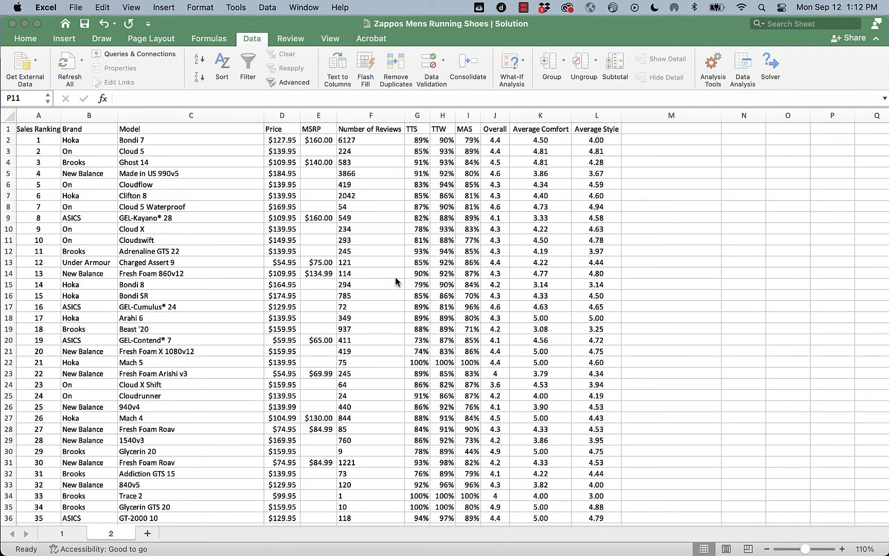
{"action": "scroll", "coordinate": [396, 276], "scroll_direction": "left", "scroll_amount": 1}
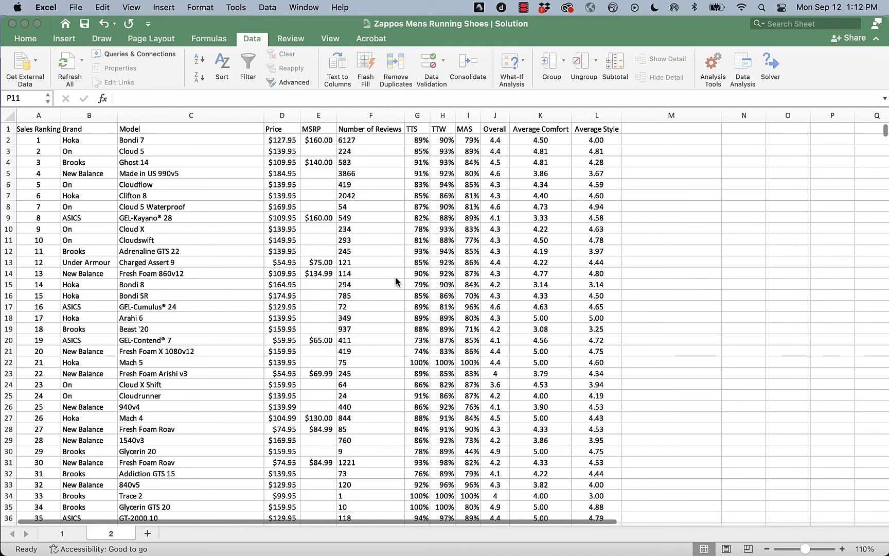
{"action": "scroll", "coordinate": [395, 277], "scroll_direction": "down", "scroll_amount": 12}
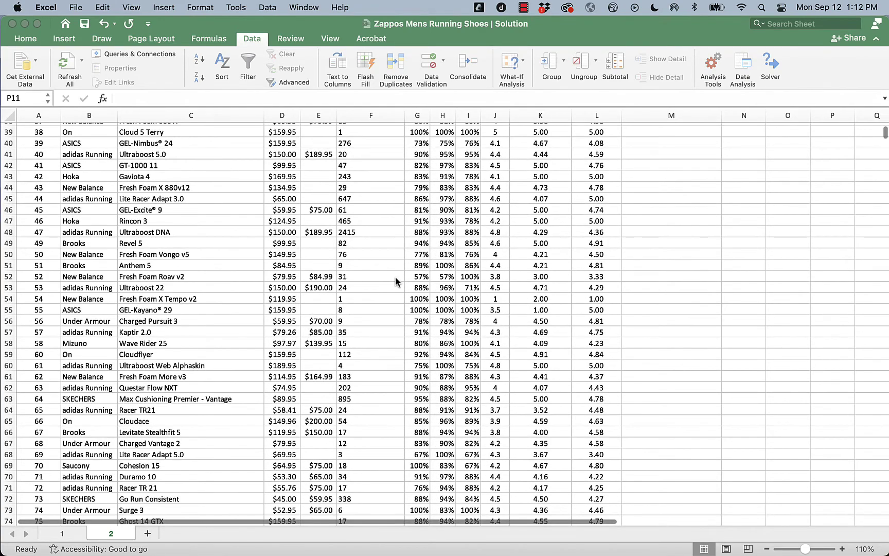
{"action": "scroll", "coordinate": [397, 281], "scroll_direction": "up", "scroll_amount": 12}
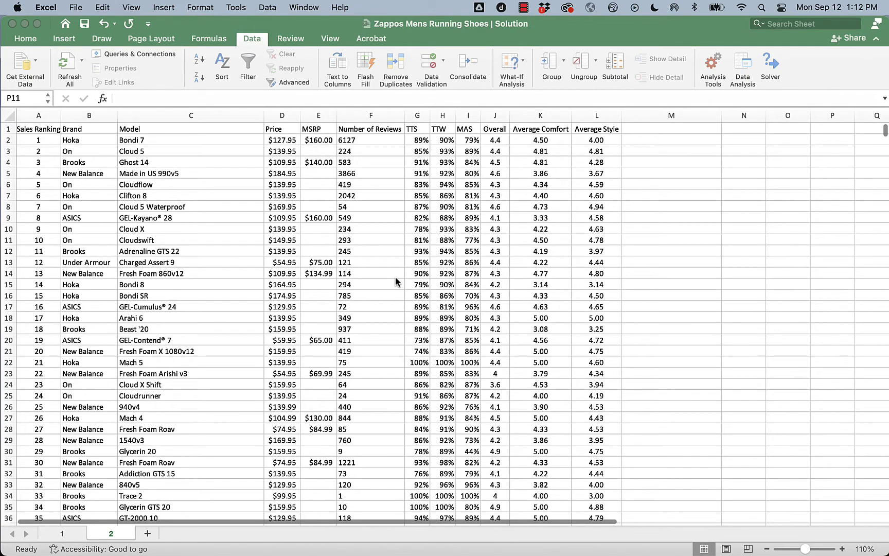